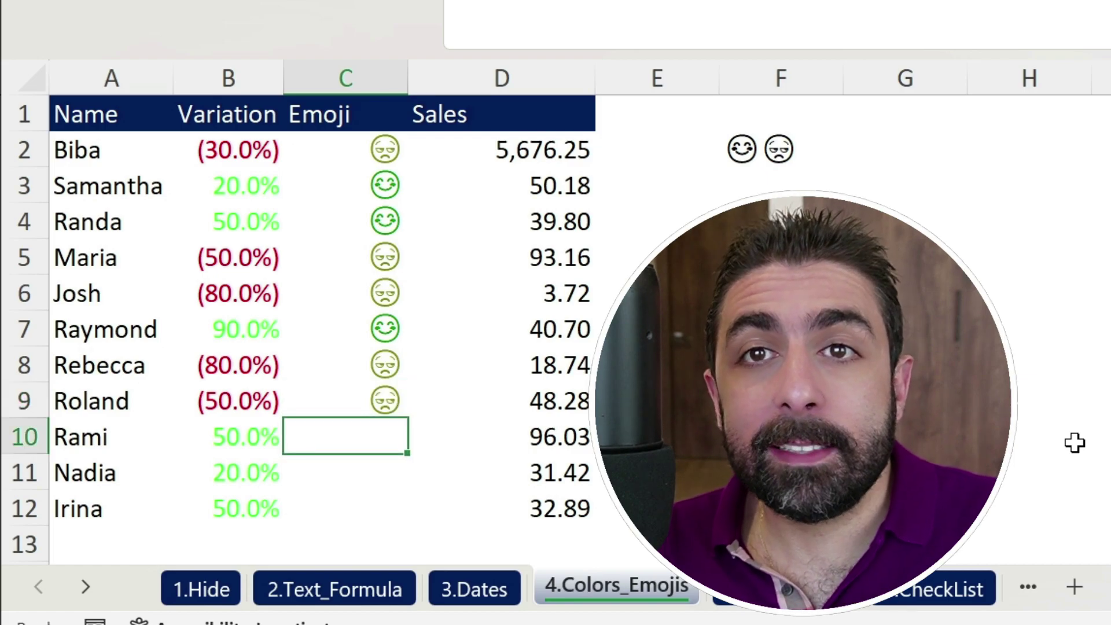
- Enter Variation values 0.5 and 0.2 in C10:C11 so they display as emoji faces, then type 0
text(0.5)
key(Return)
text(0.2)
key(Return)
text(0)
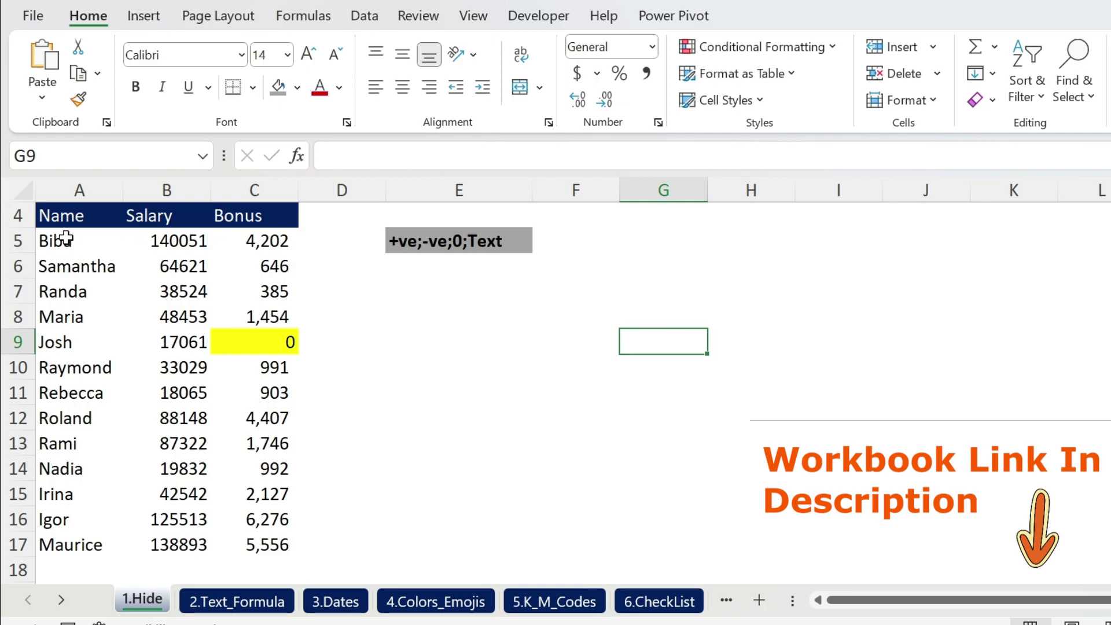
drag(65, 237, 82, 546)
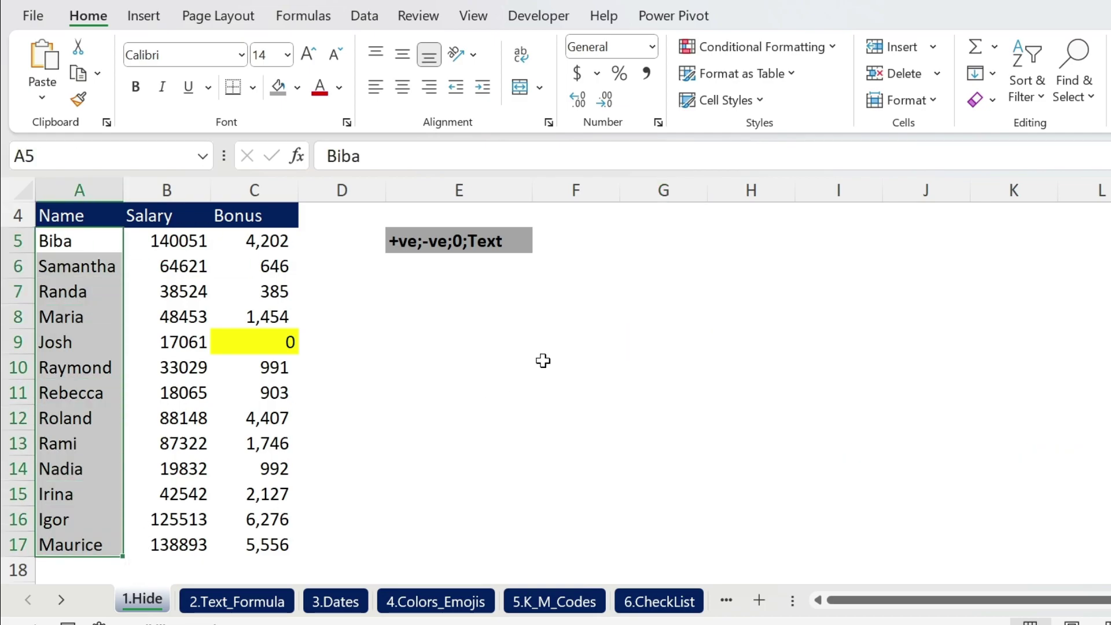
key(Delete)
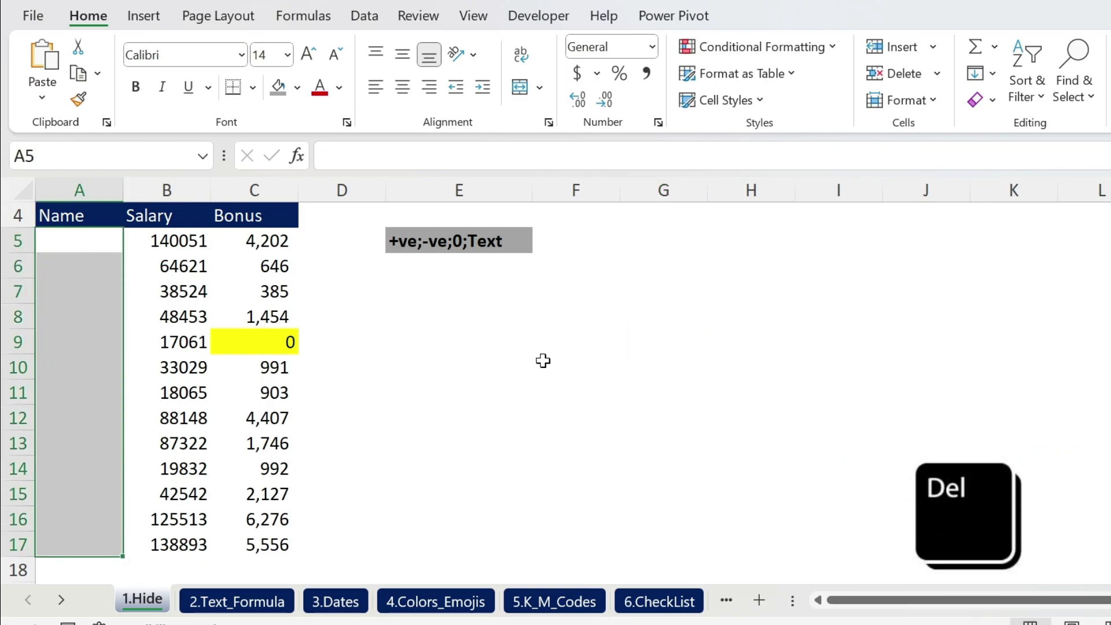
key(ctrl+z)
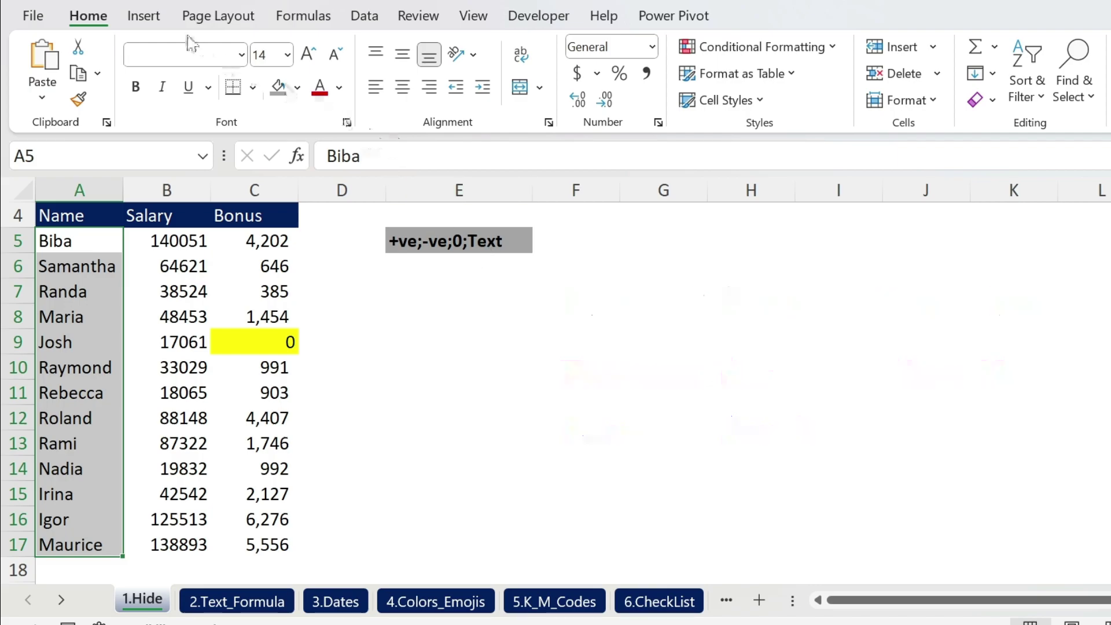
- Apply custom format General;General;0; to A5:A17, hiding the names, then confirm A8 still holds its value
click(658, 123)
click(306, 245)
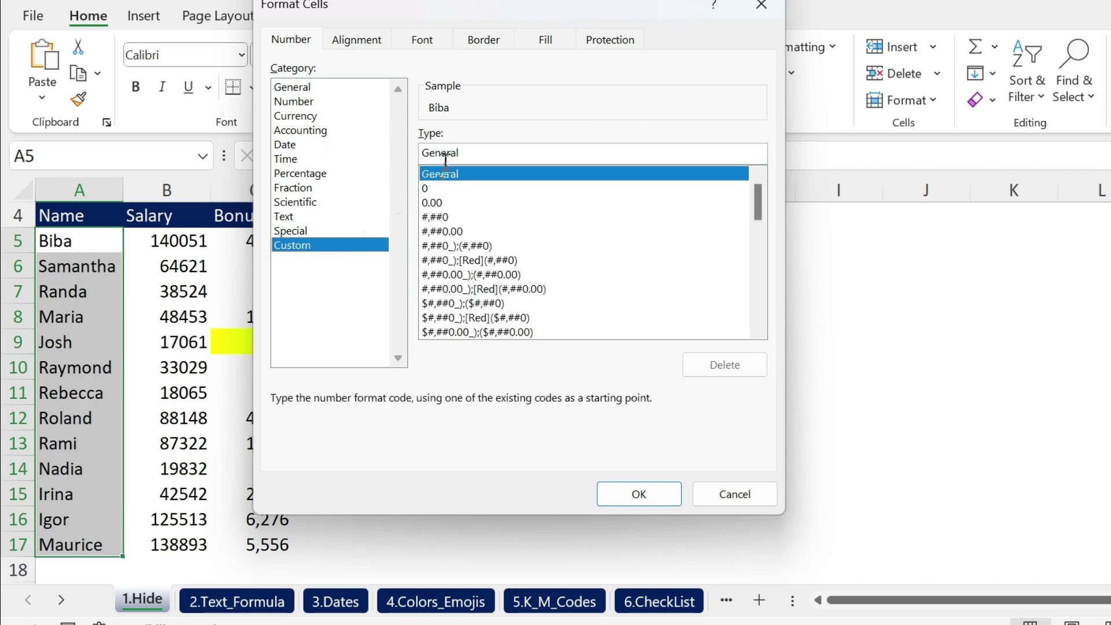
click(471, 154)
text(;General;0;)
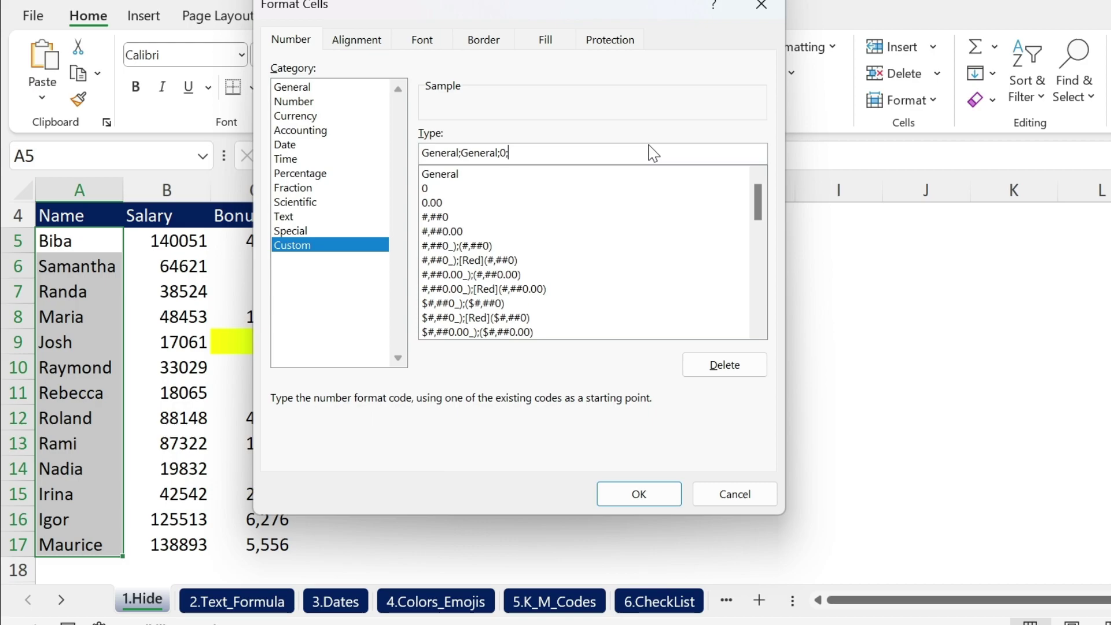
click(635, 493)
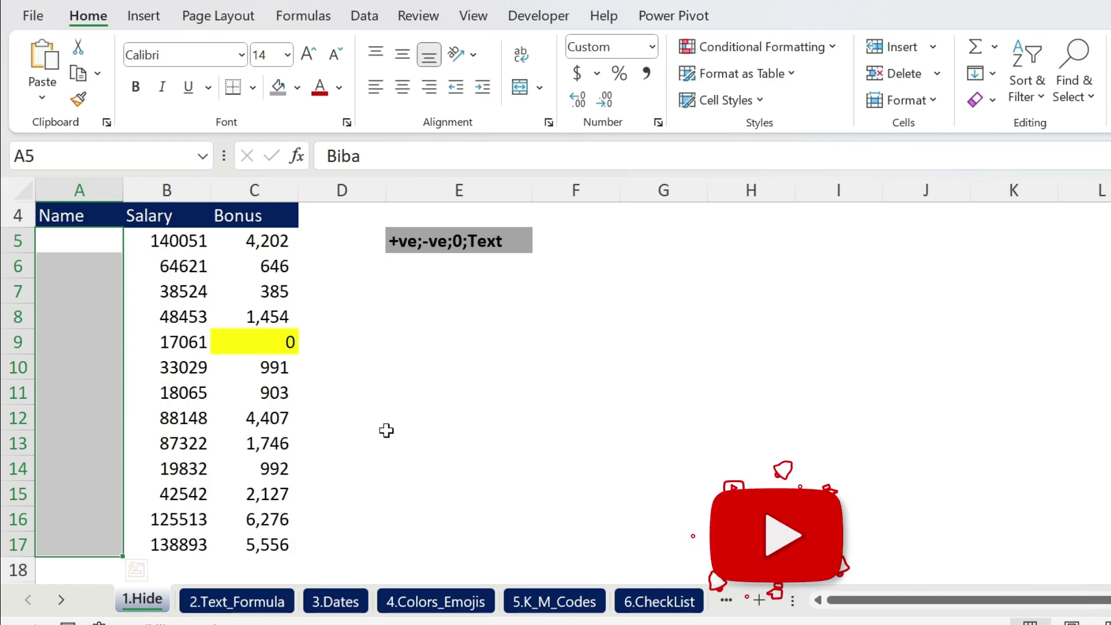
click(390, 366)
click(59, 319)
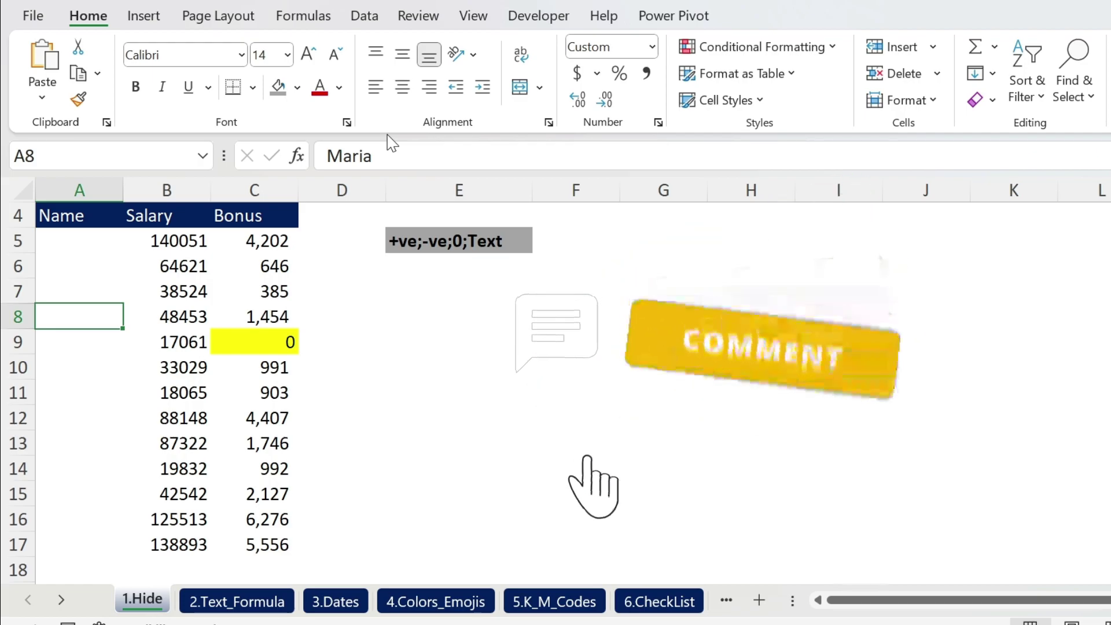
- Format Bonus cells C5:C17 as General;General;;@ so C9's zero shows blank but still holds 0
click(256, 243)
drag(256, 243, 253, 543)
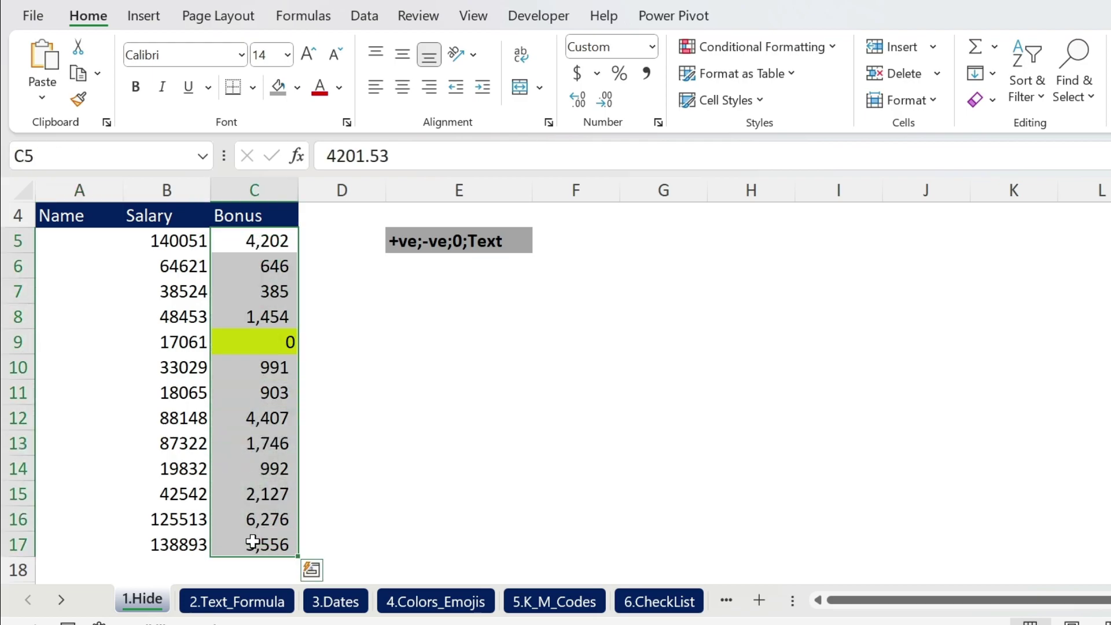
click(659, 122)
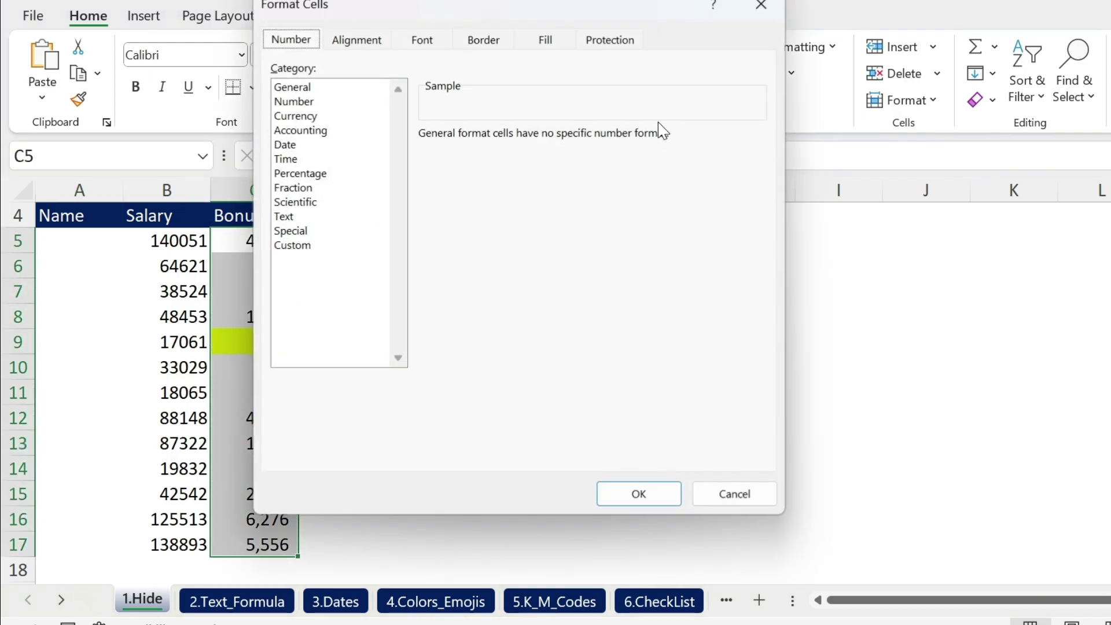
click(300, 246)
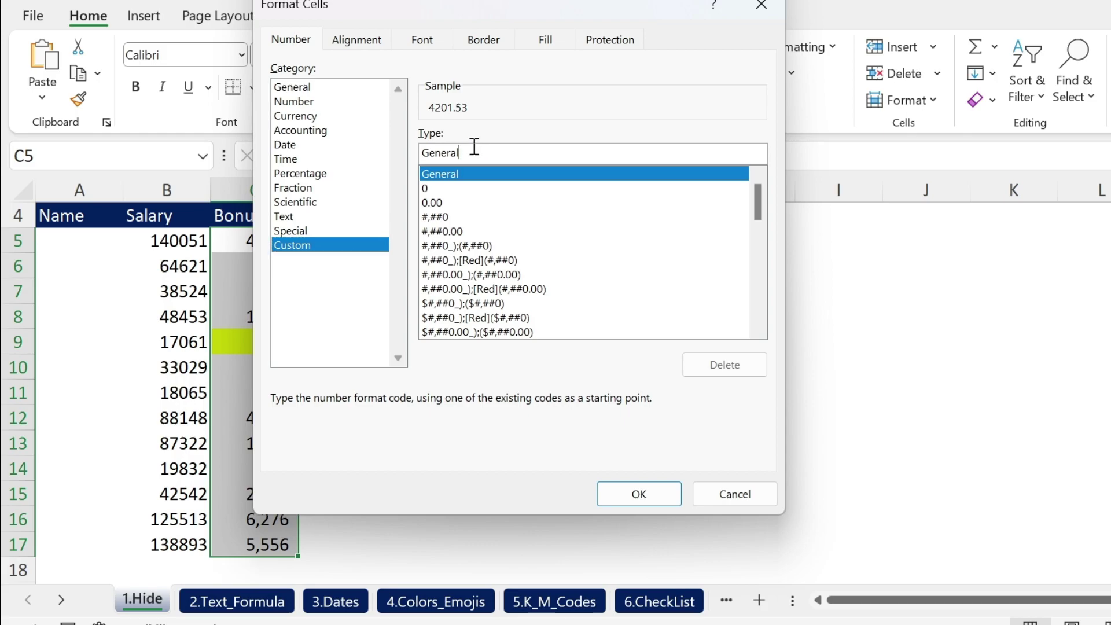
click(524, 148)
text(;Gener)
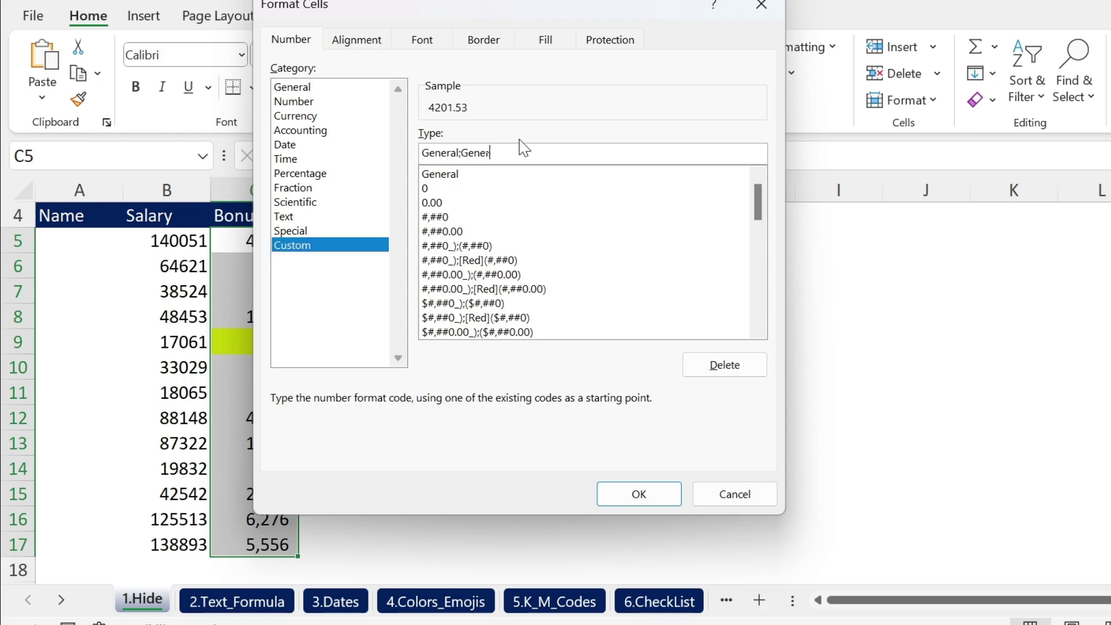
text(al;;@)
click(639, 494)
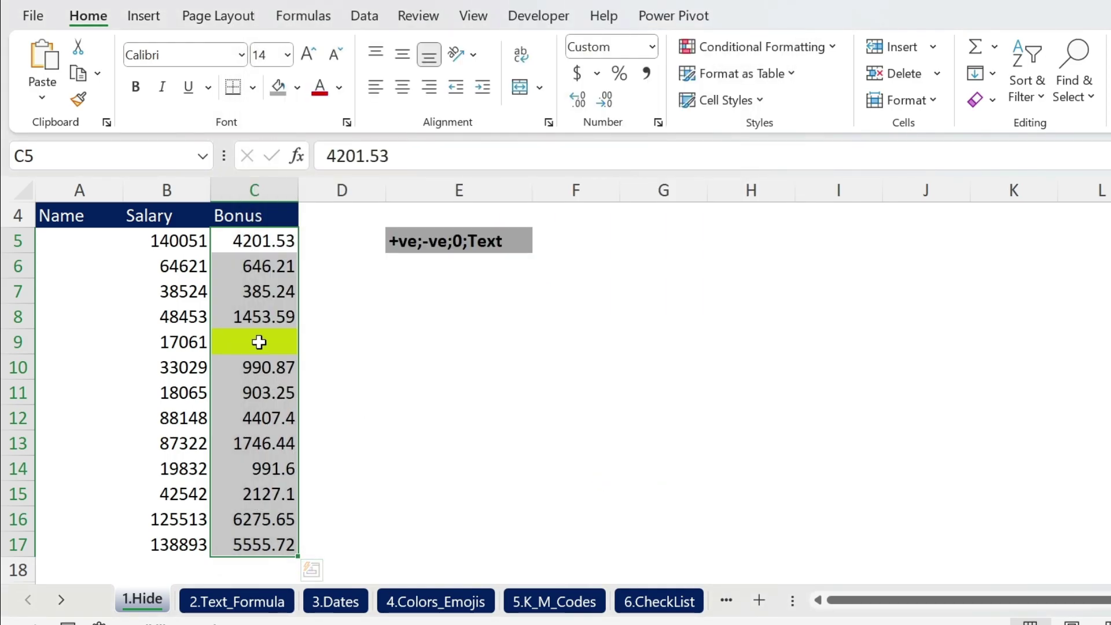
click(259, 342)
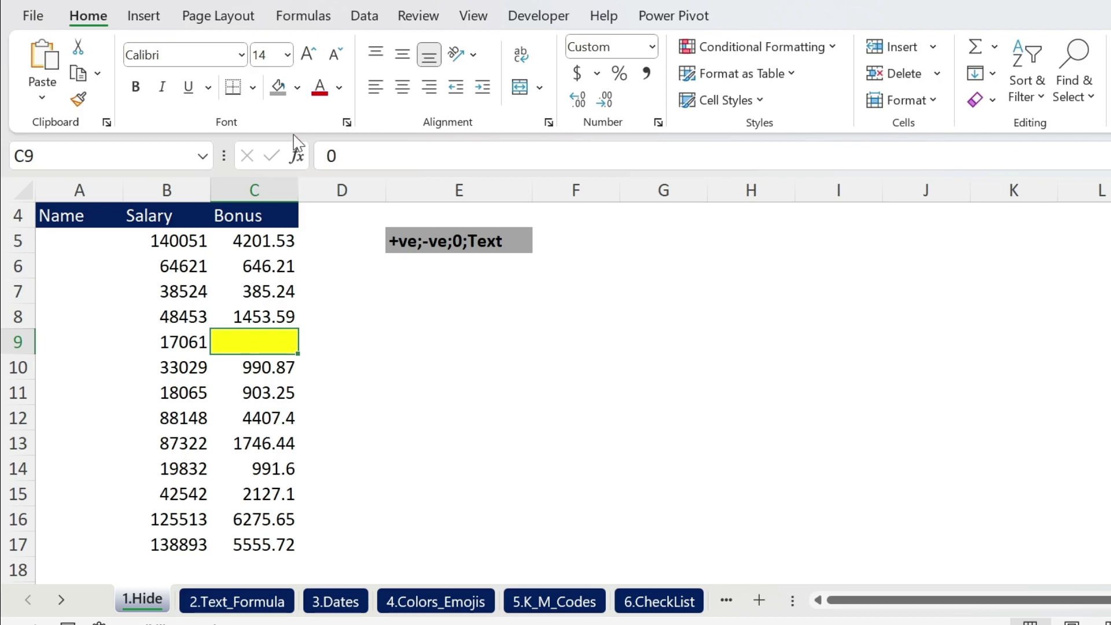
- On the 2.Text_Formula sheet, give Ratings B2:B12 the custom format [>70]"Pass";[<=70]"Fail"
click(232, 606)
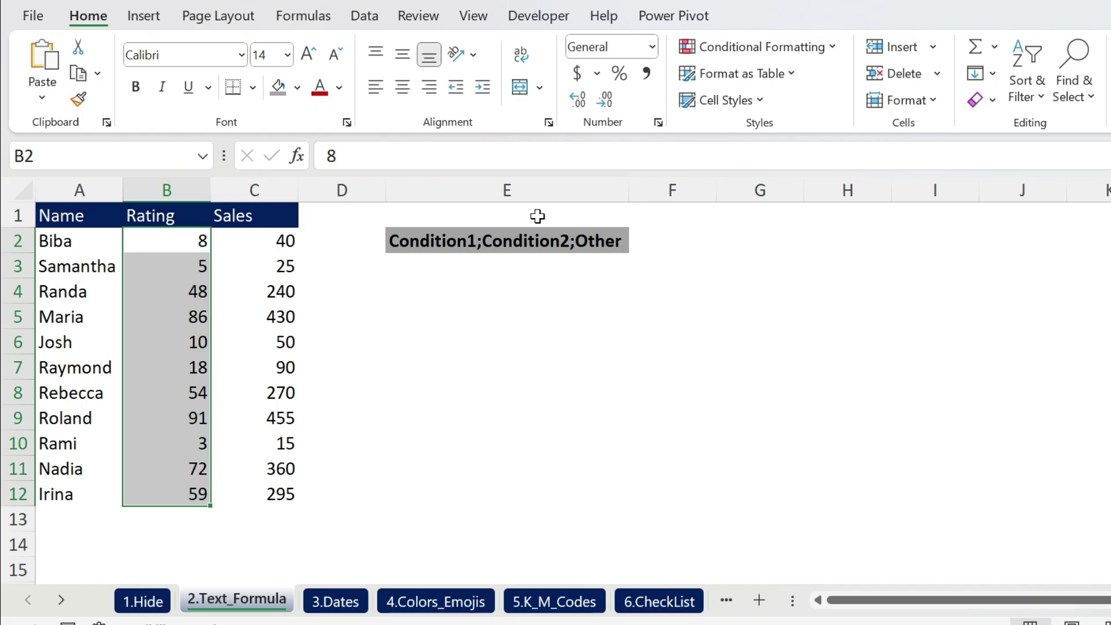
click(658, 123)
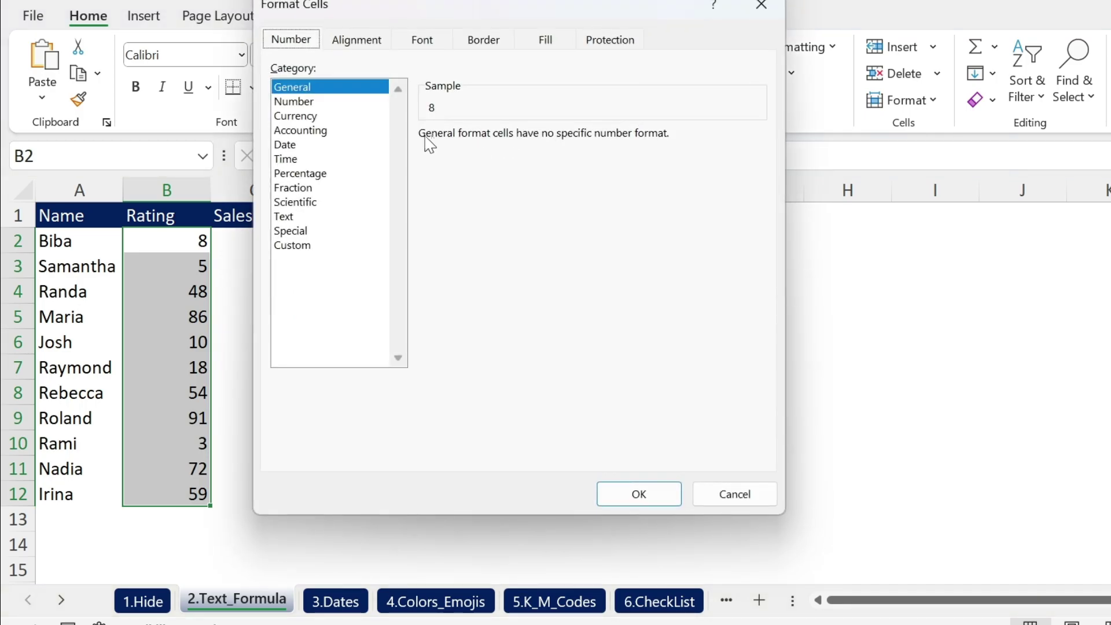
click(315, 247)
drag(476, 152, 389, 153)
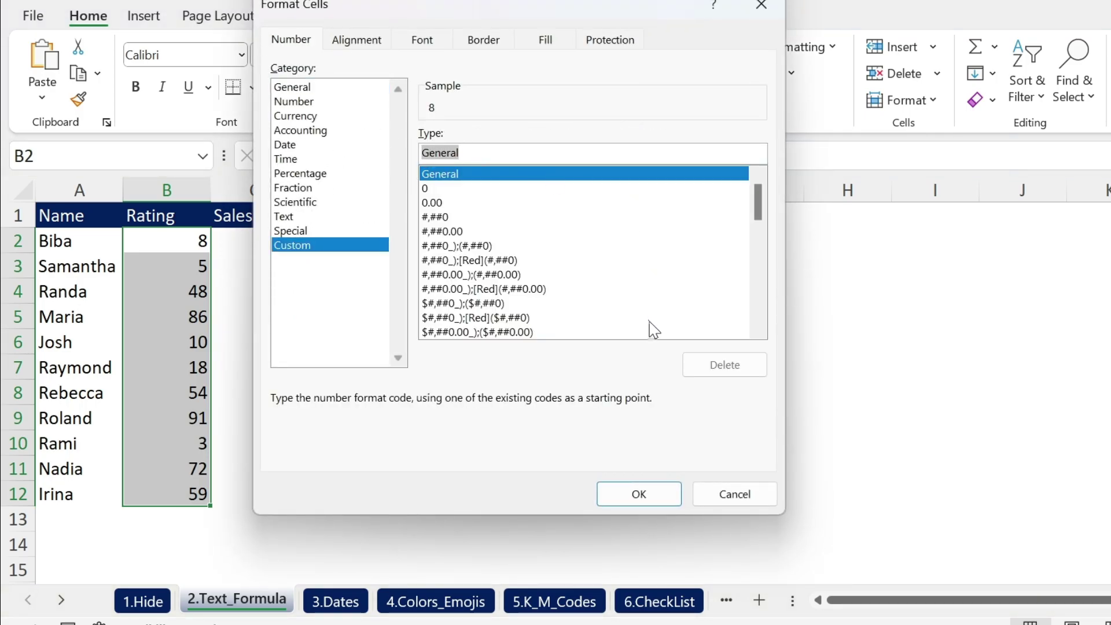
text([)
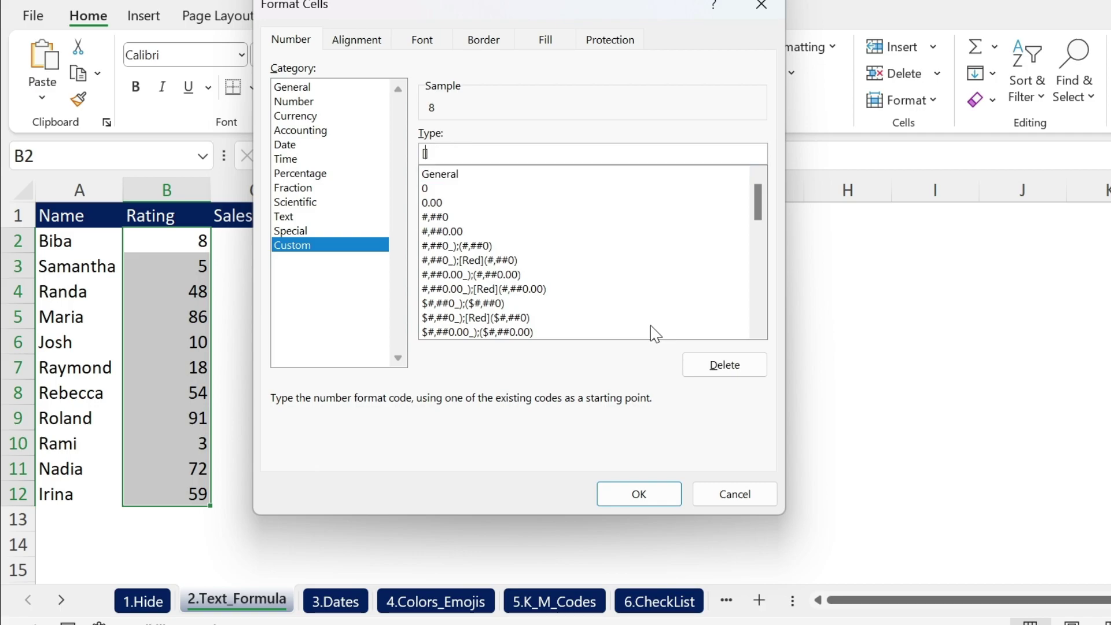
text(>70)
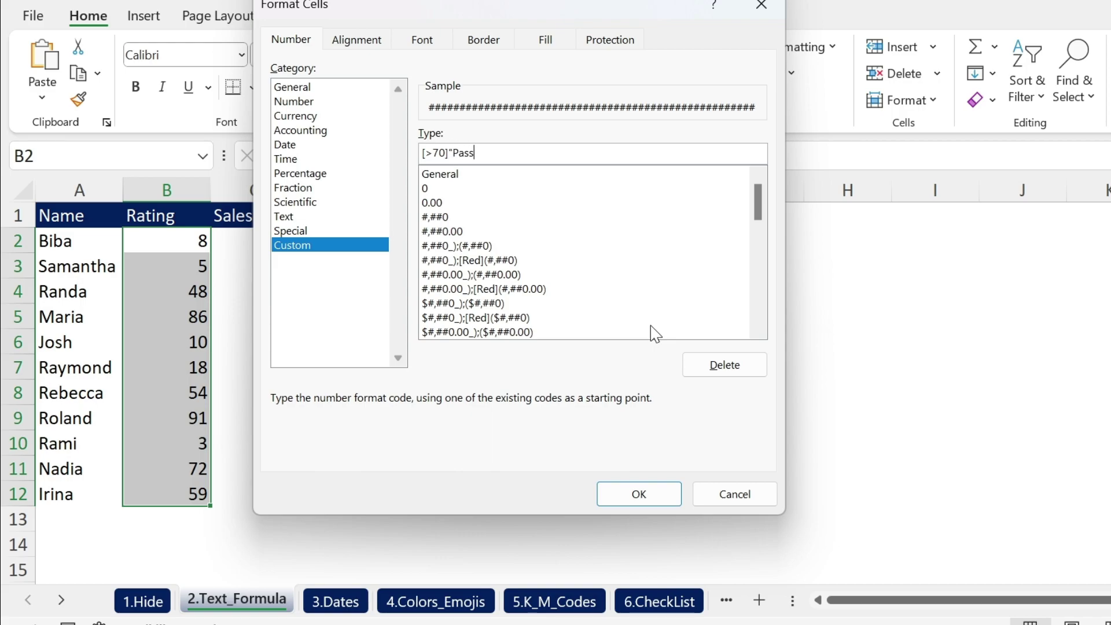
text(]"Pass")
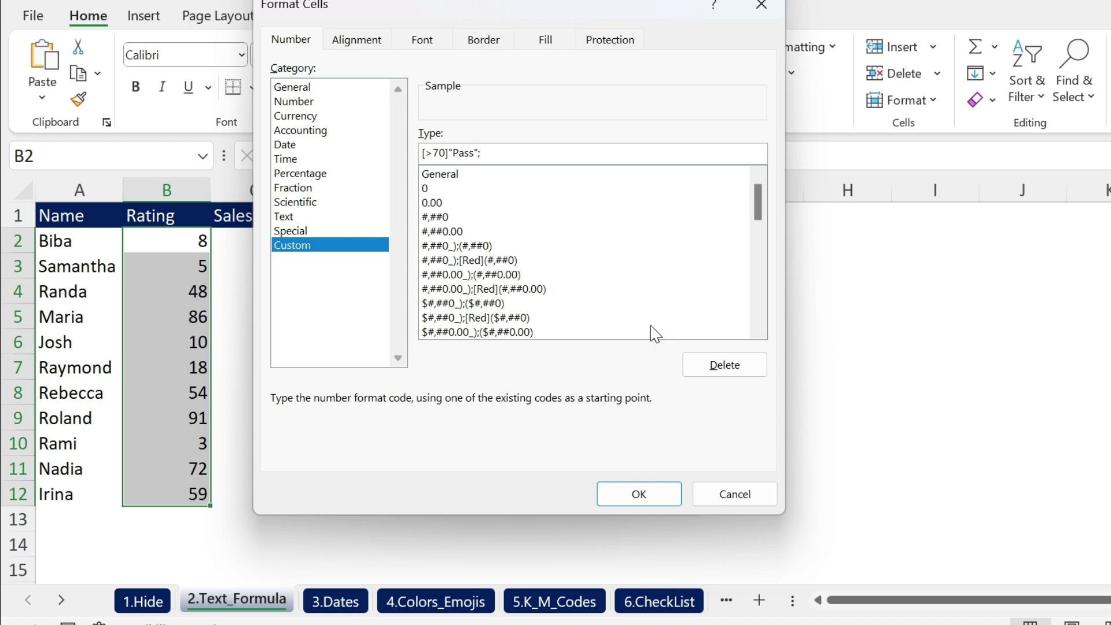
text(;[<)
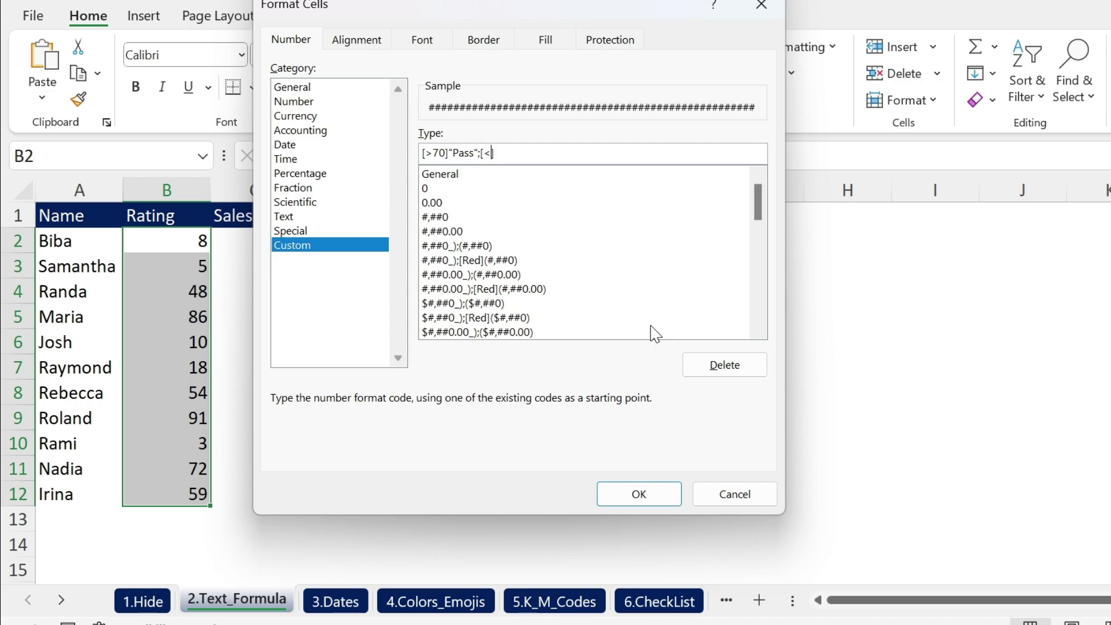
text(=70]"Fail)
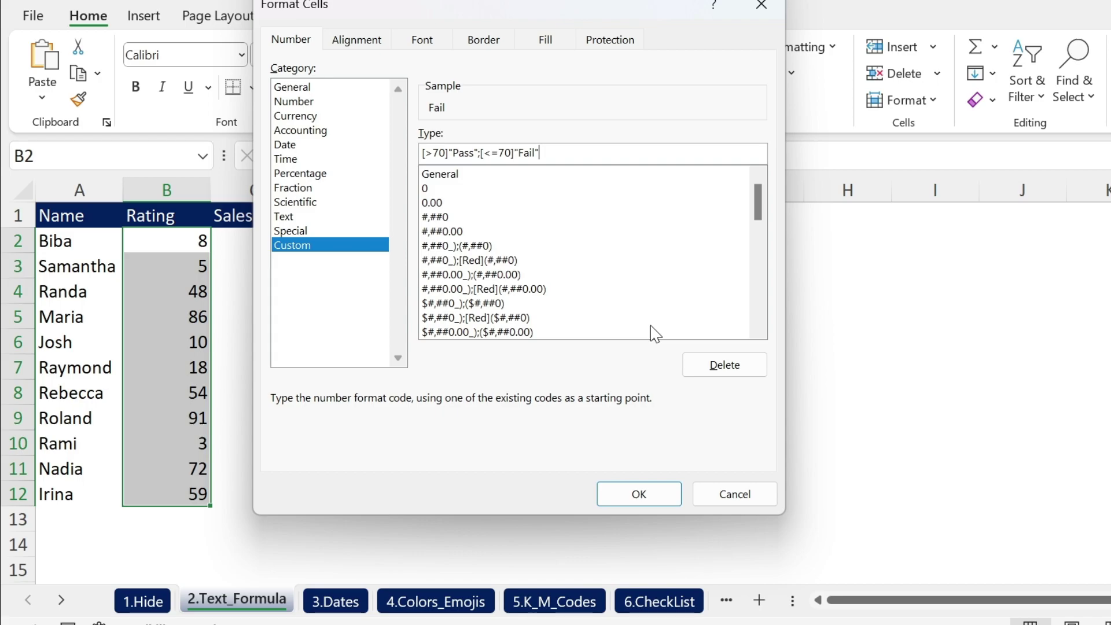
click(639, 494)
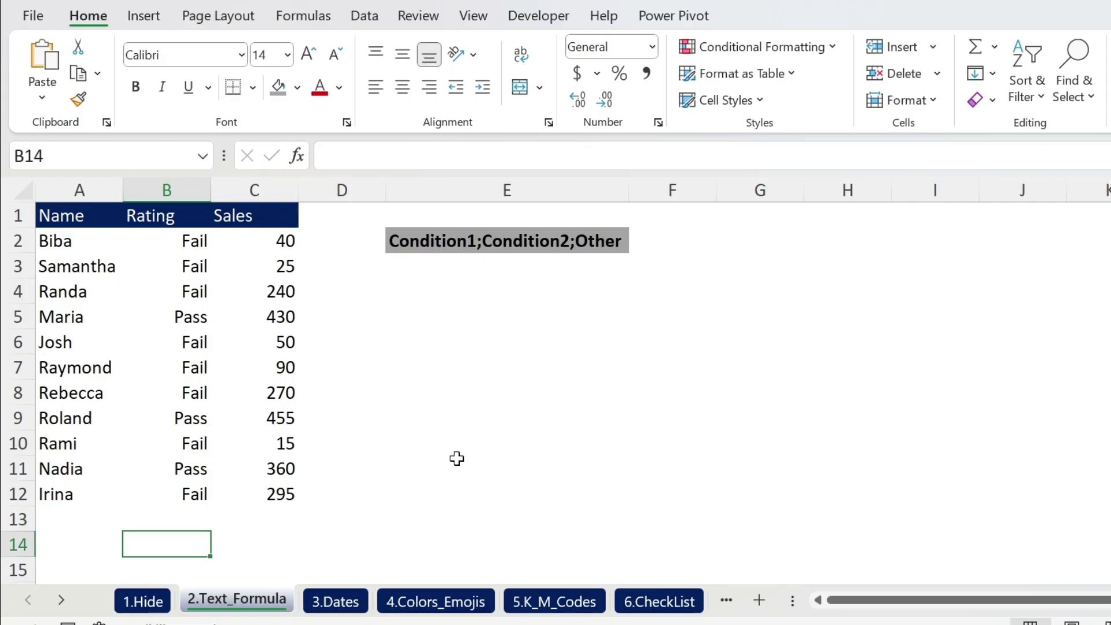
- Enter =AVERAGE(B2:B12) in B14 and apply Comma Style so it shows 41.27
text(=ave)
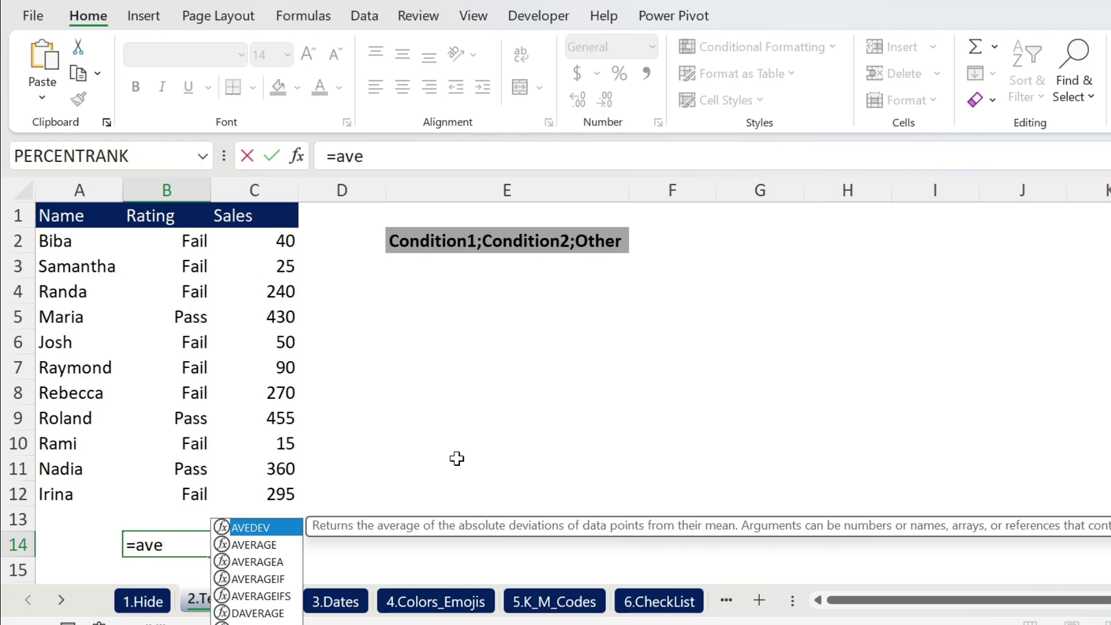
key(Down)
key(Tab)
drag(155, 240, 163, 491)
text())
key(Return)
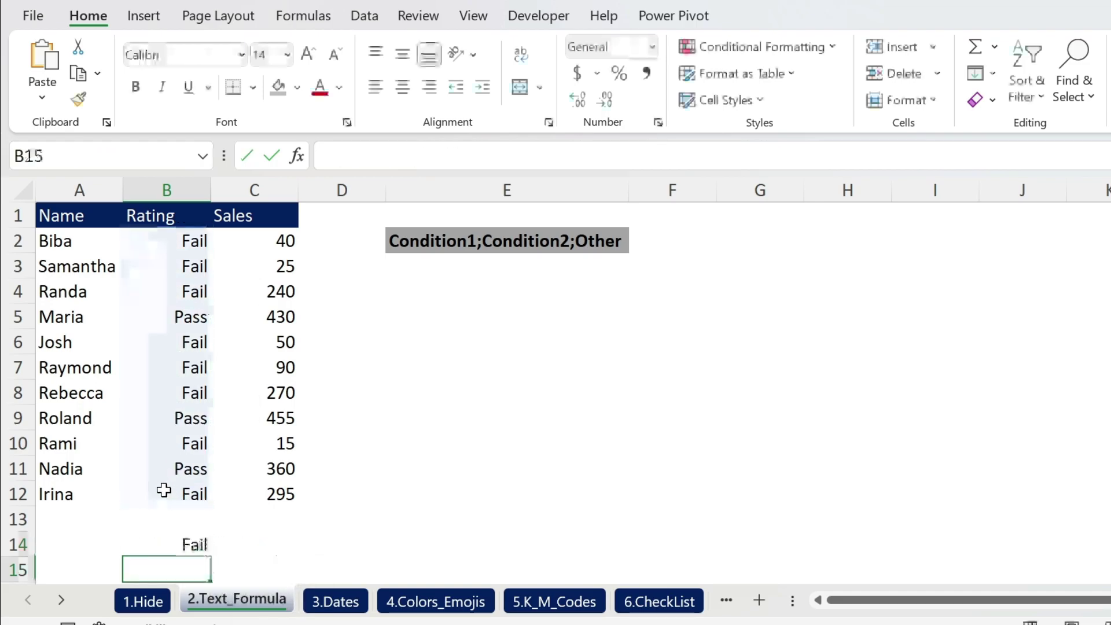
key(Up)
click(647, 74)
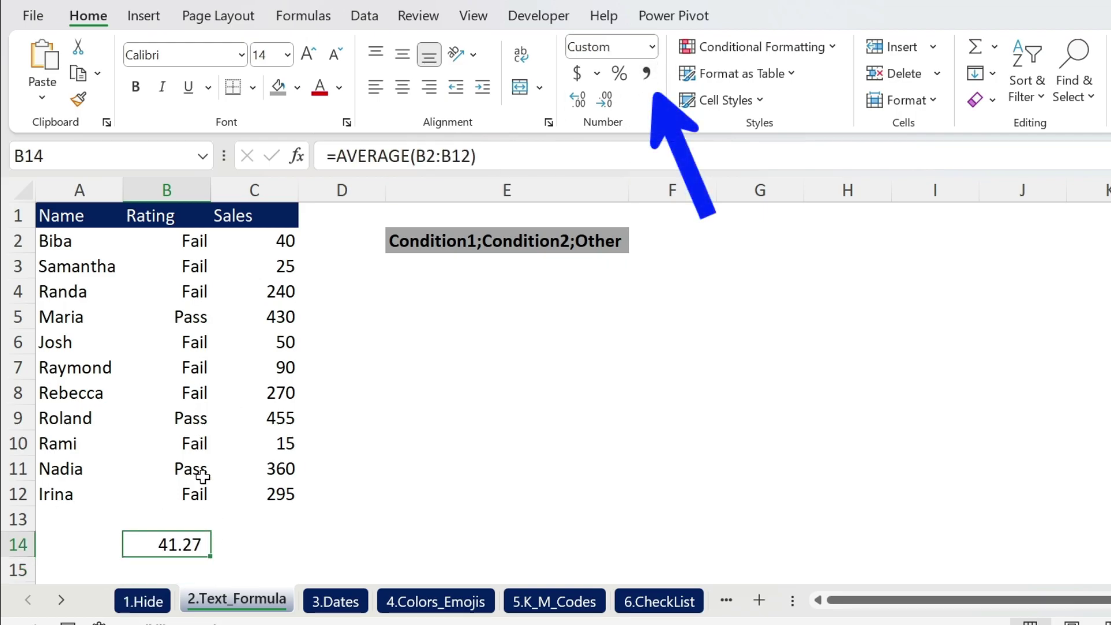
- Enter =C1+1 in D1, which returns #VALUE!, and select the Sales values C2:C12
click(330, 214)
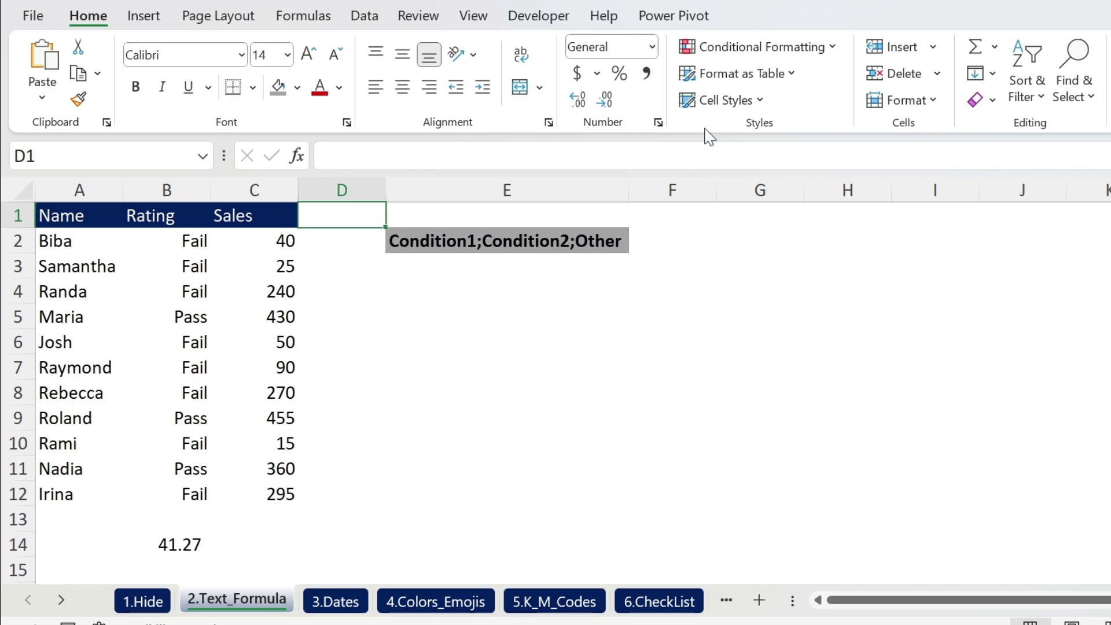
text(=)
key(Left)
text(+)
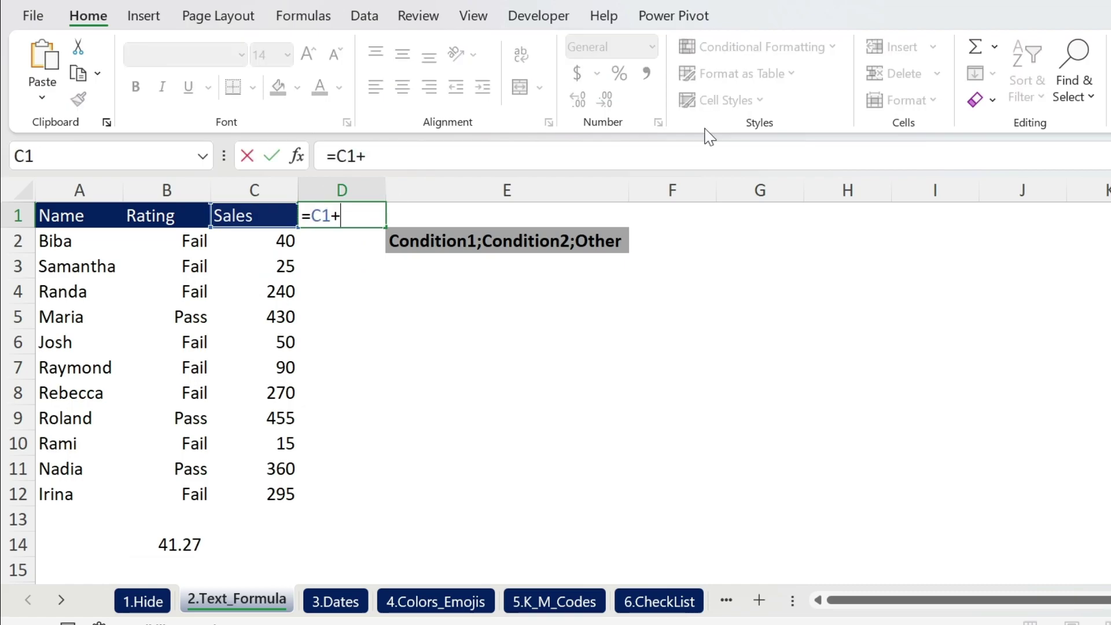
key(Return)
key(Up)
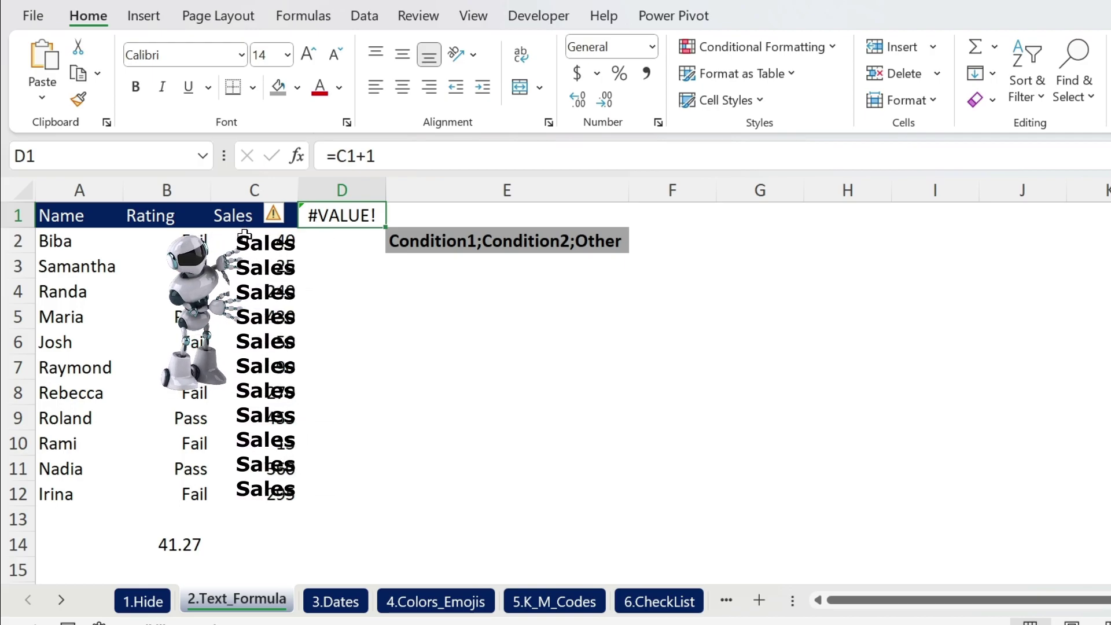
drag(245, 235, 240, 497)
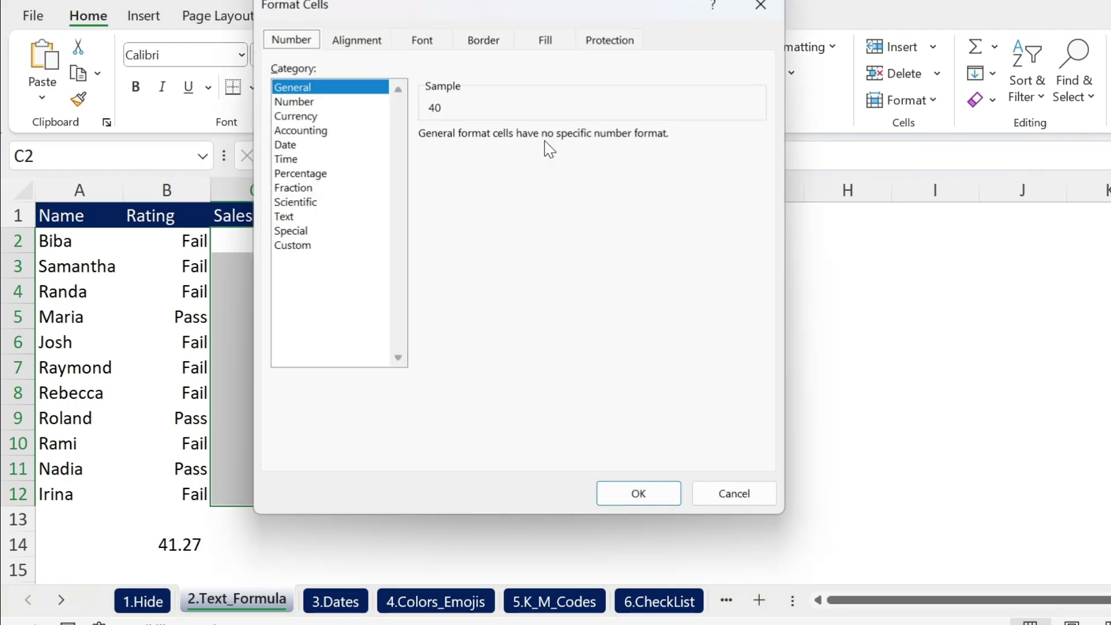
- Give the Sales values the custom format "Sales "0.00 so they read like 'Sales 40.00'
click(295, 246)
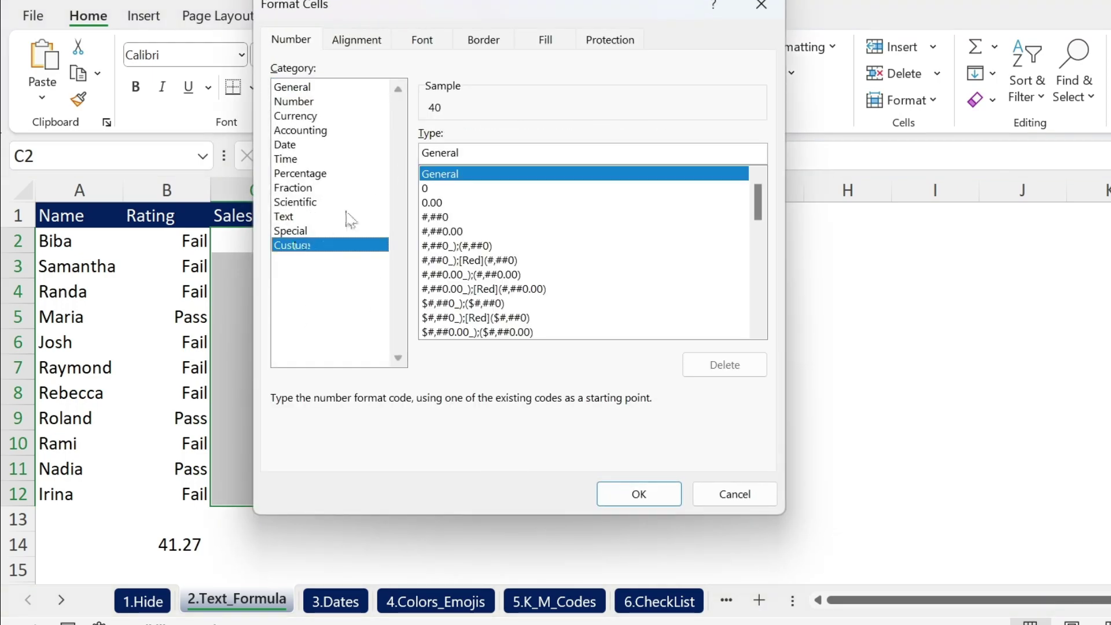
double_click(470, 154)
text("$)
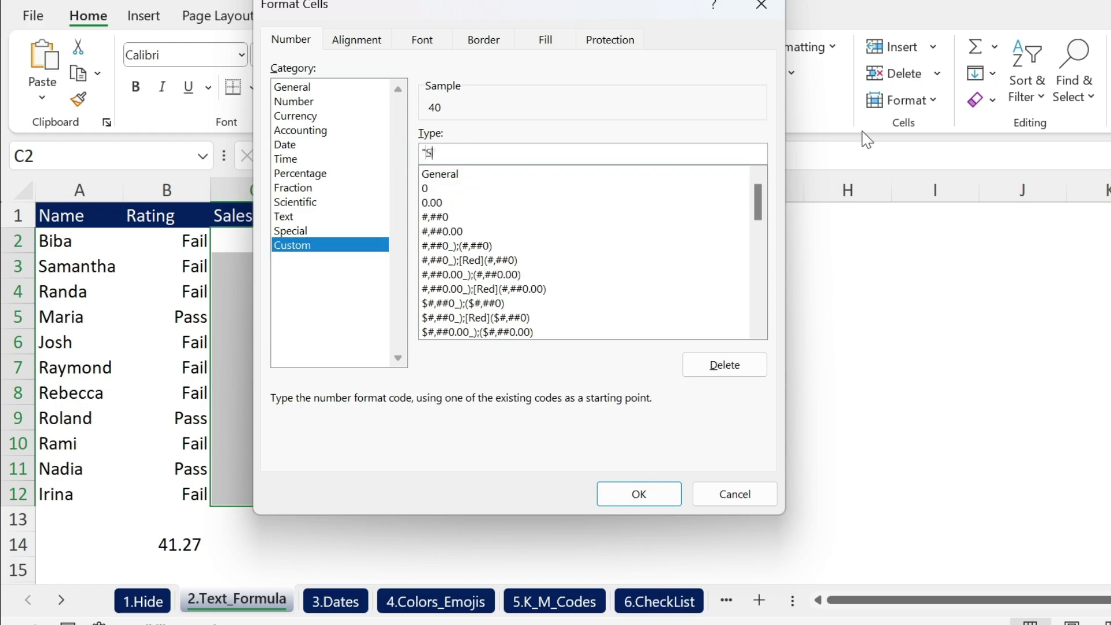
text(ales ")
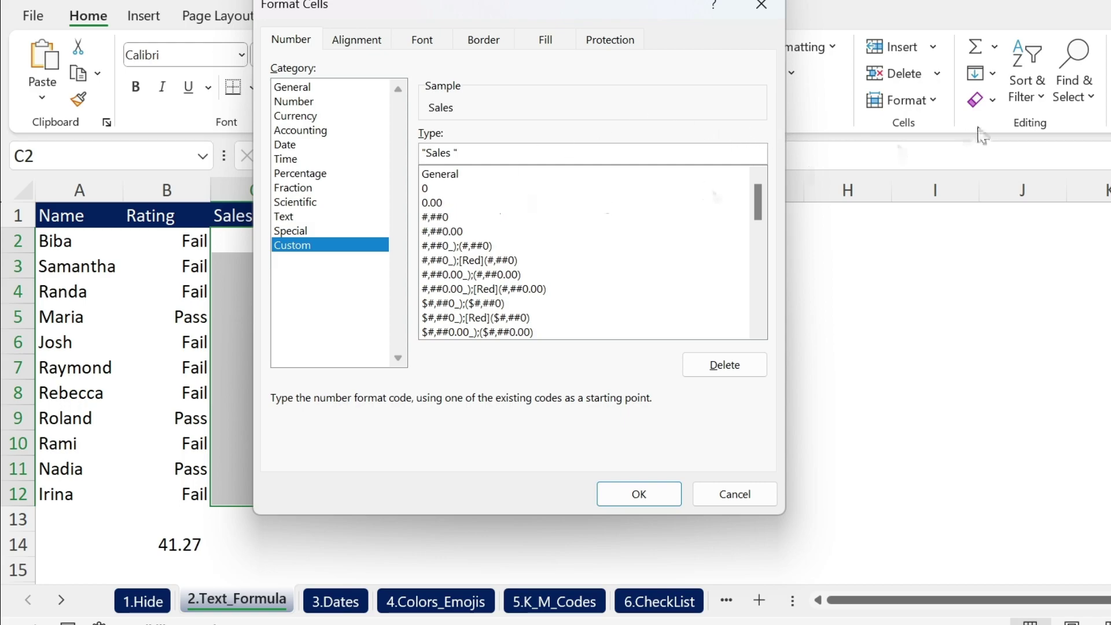
text(0.)
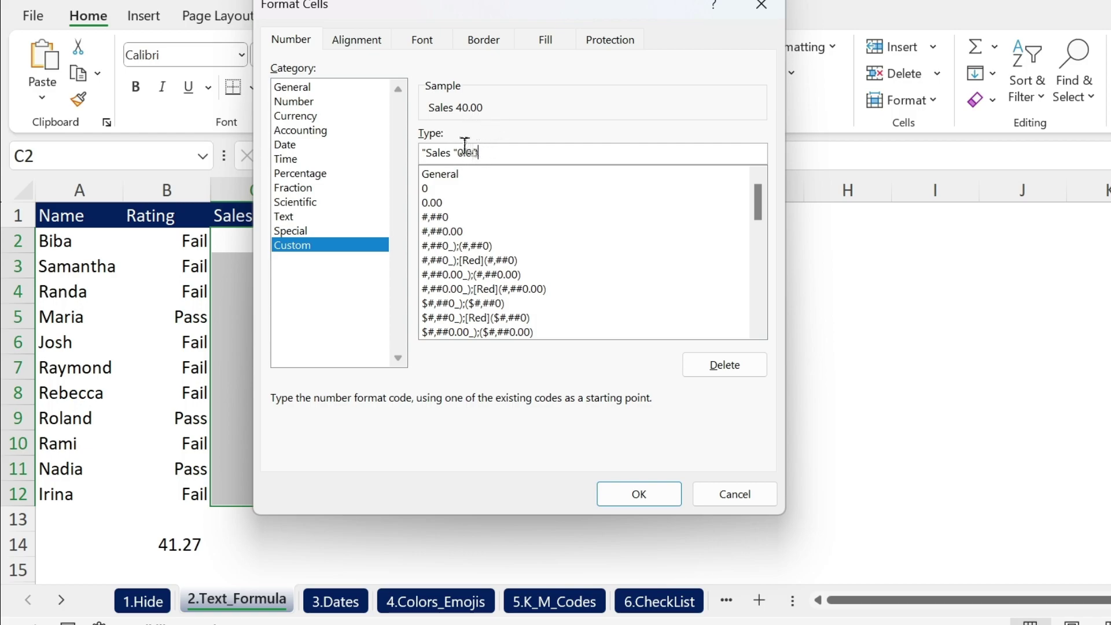
click(641, 498)
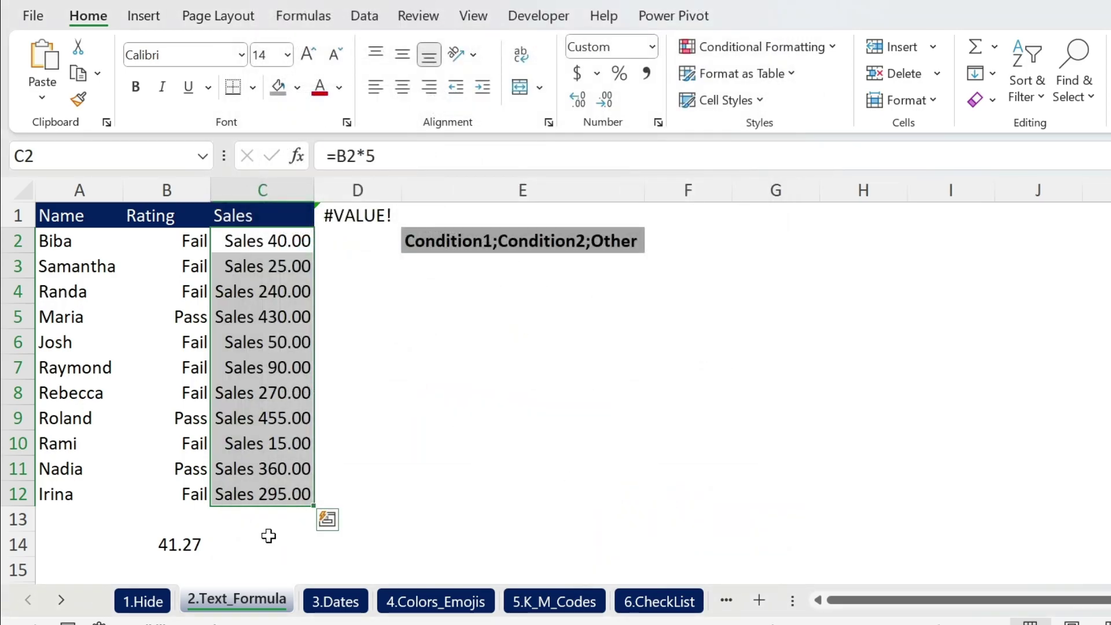
- Total Sales in C14 with =SUM(C2:C12) in Comma Style (2,270.00), then open the 3.Dates sheet
click(267, 539)
text(=sum()
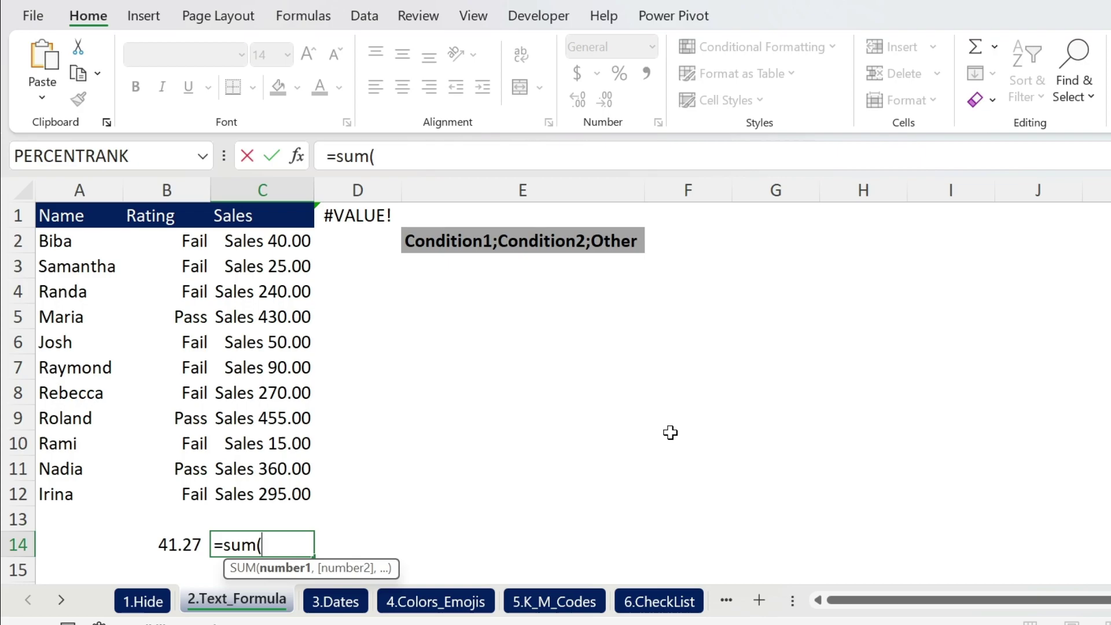
drag(258, 237, 272, 496)
key(Return)
key(Up)
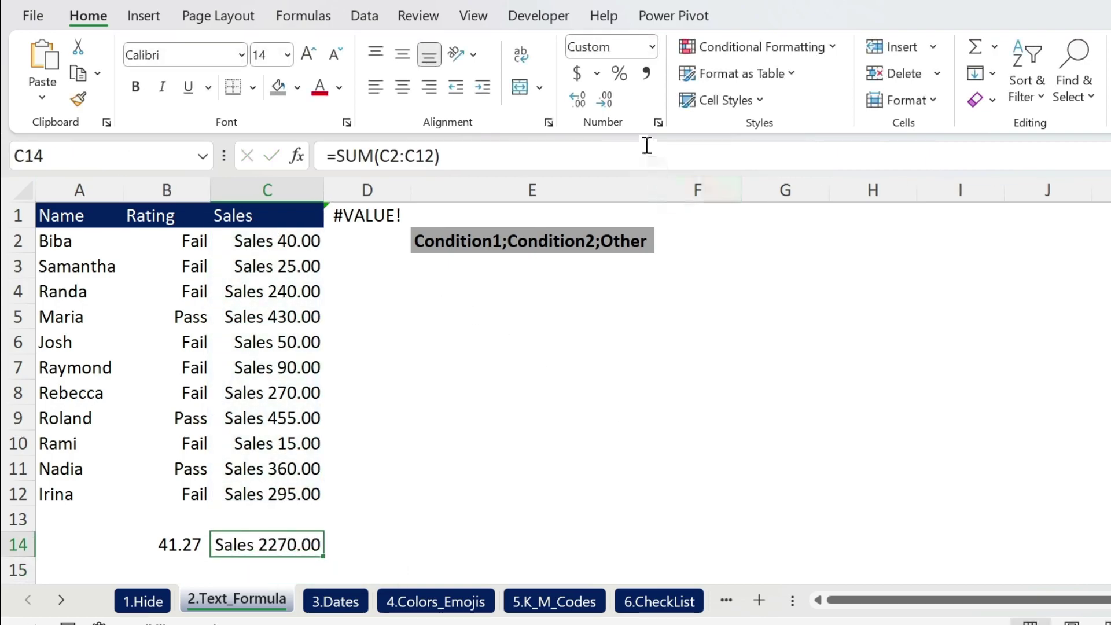
click(644, 81)
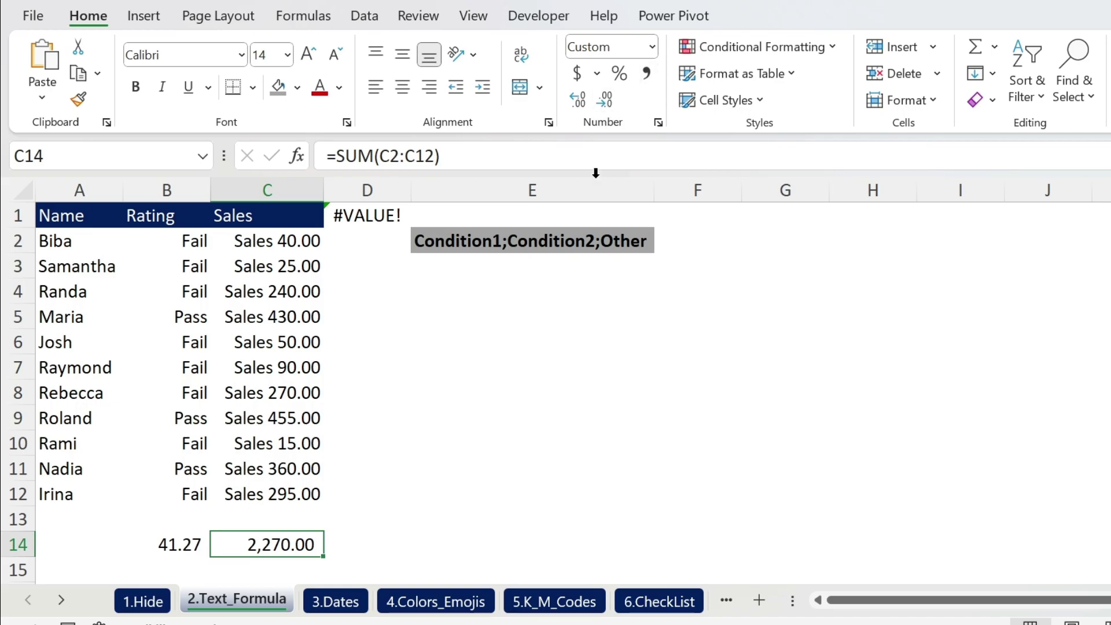
click(327, 602)
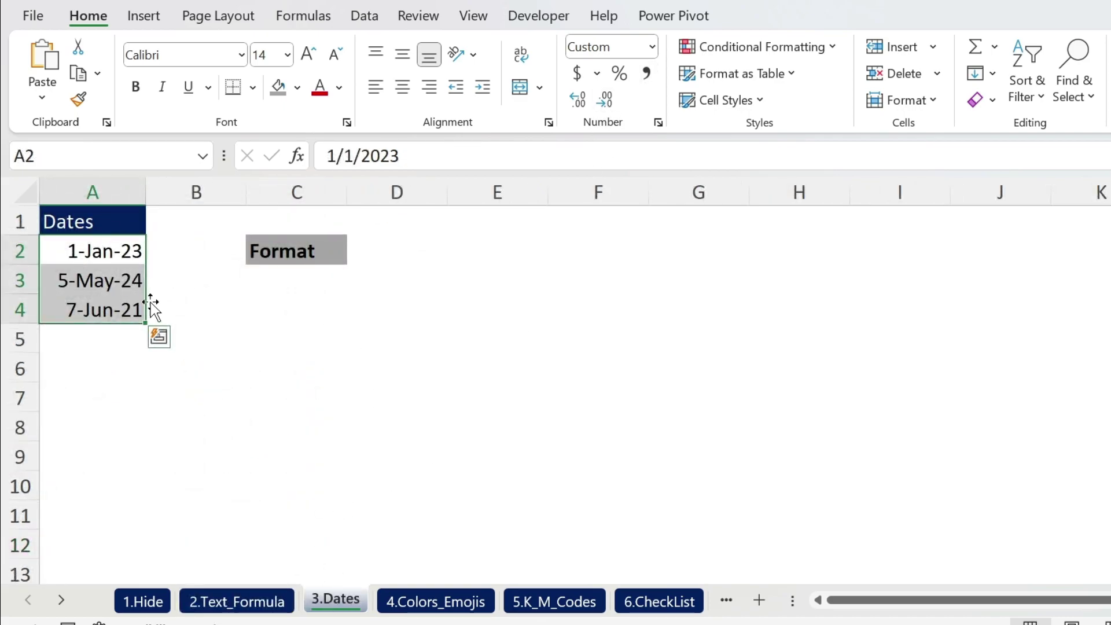
- Try dddd, mmmm and yyyy codes, then format dates A2:A4 as d-mmm/yyyy, e.g. 1-Jan/2023
click(658, 123)
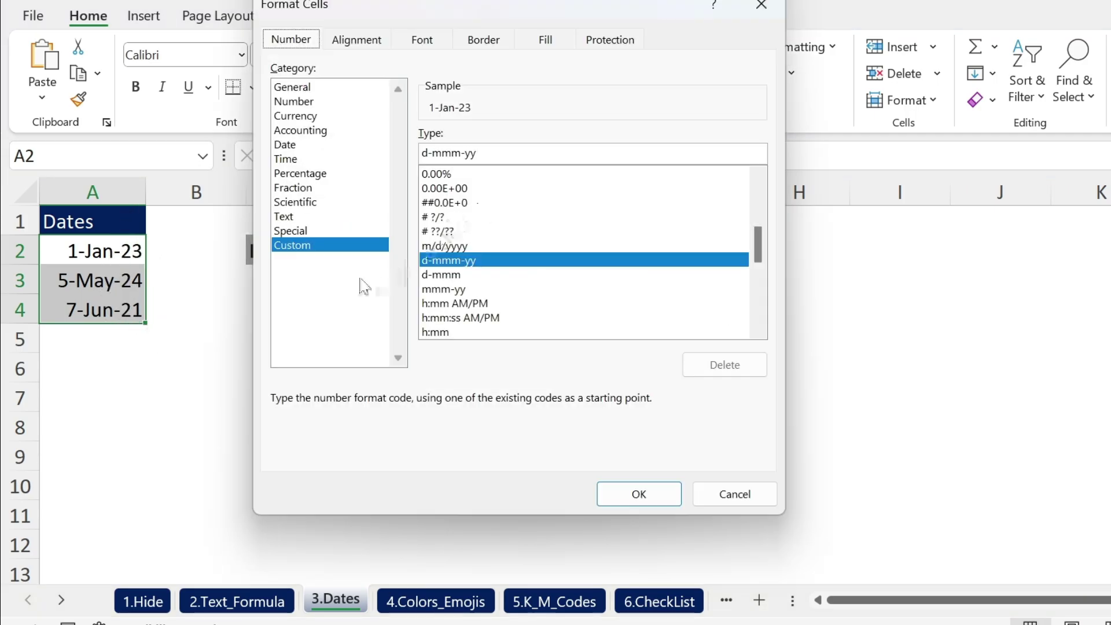
double_click(494, 154)
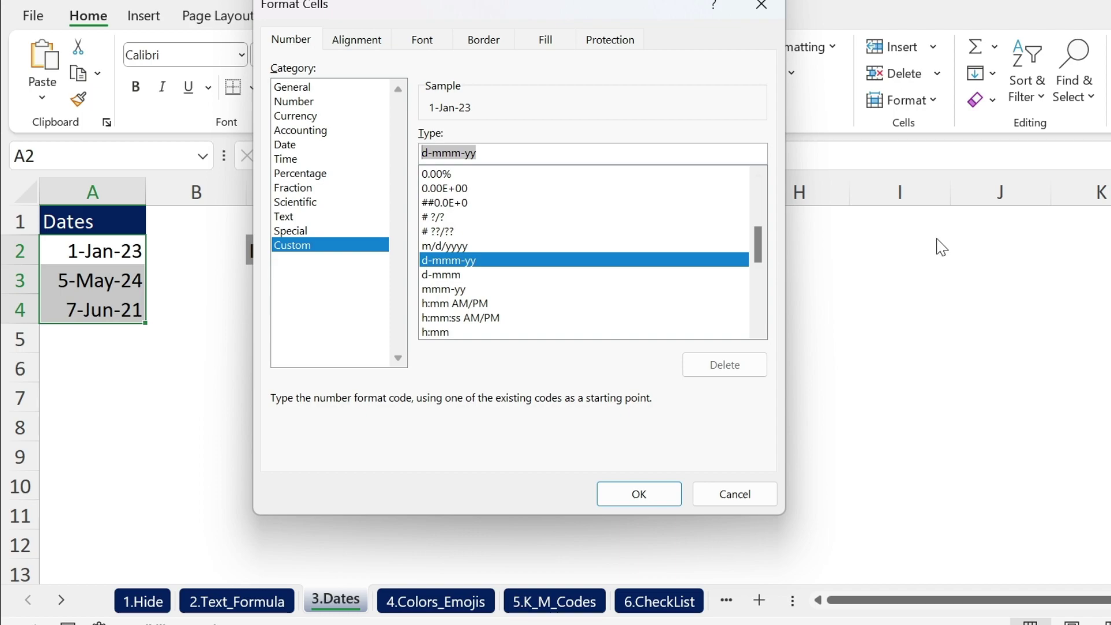
text(d)
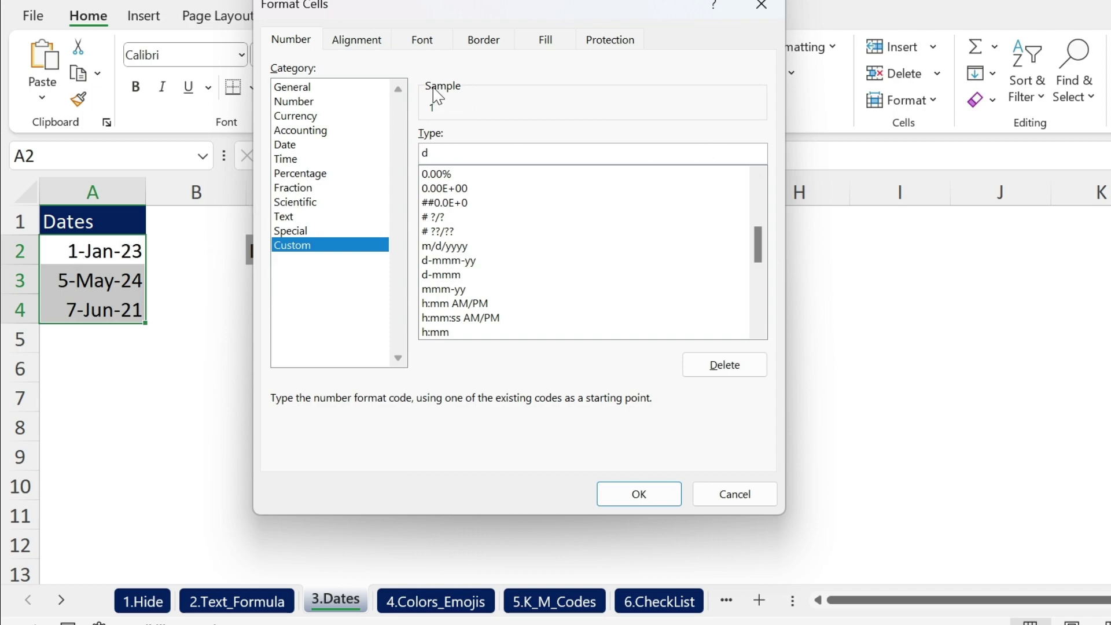
text(d)
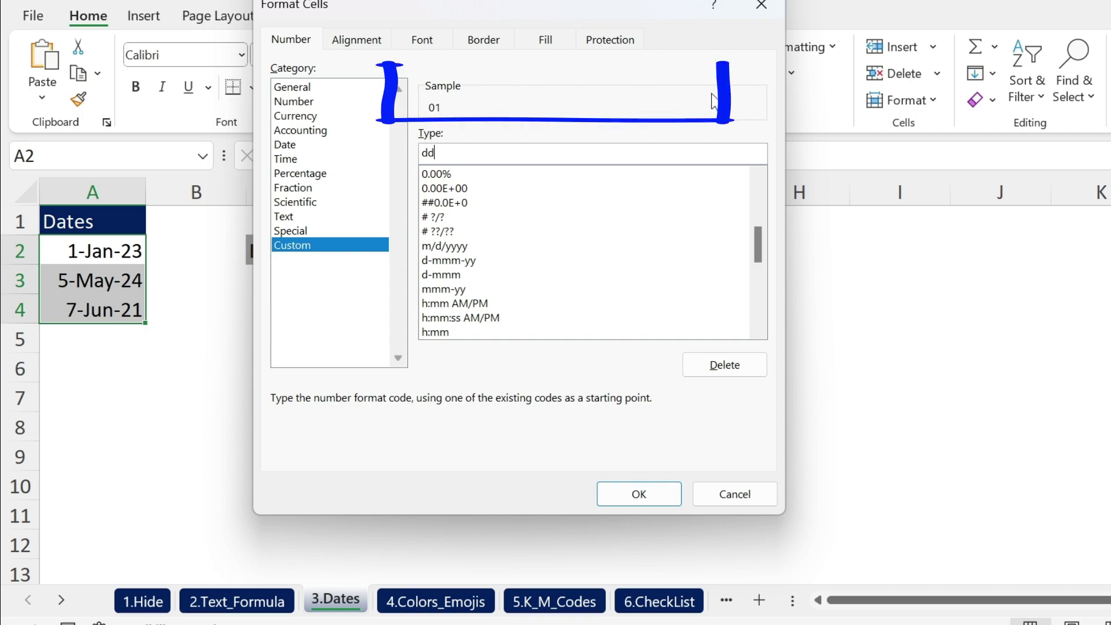
text(d)
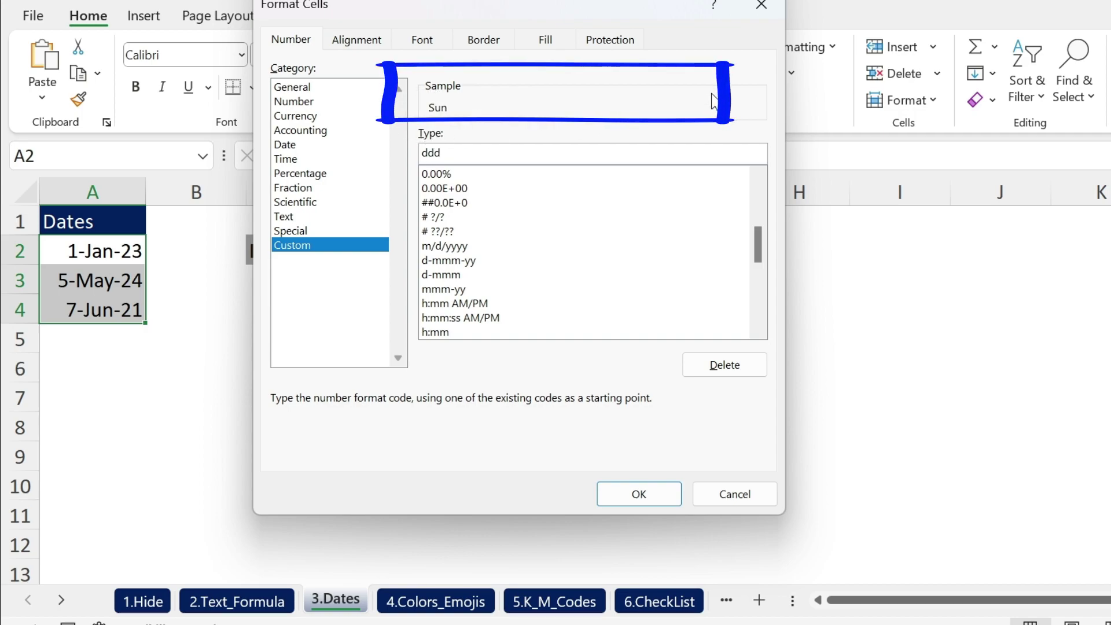
text(d)
key(BackSpace)
key(BackSpace)
key(BackSpace)
key(BackSpace)
text(mmmm)
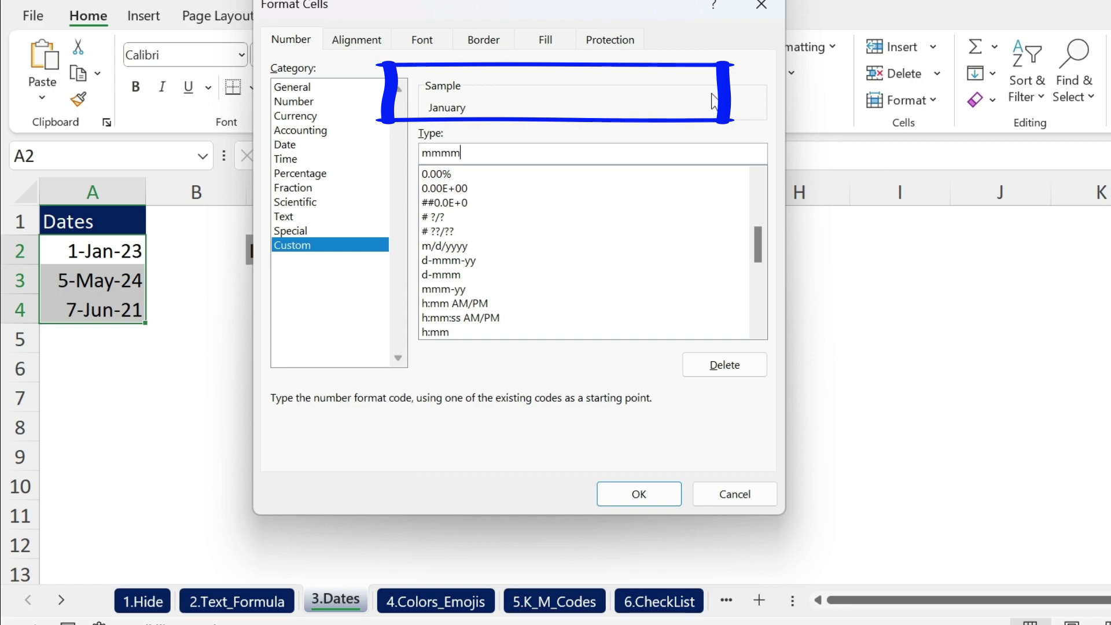
key(BackSpace)
key(BackSpace)
key(BackSpace)
key(BackSpace)
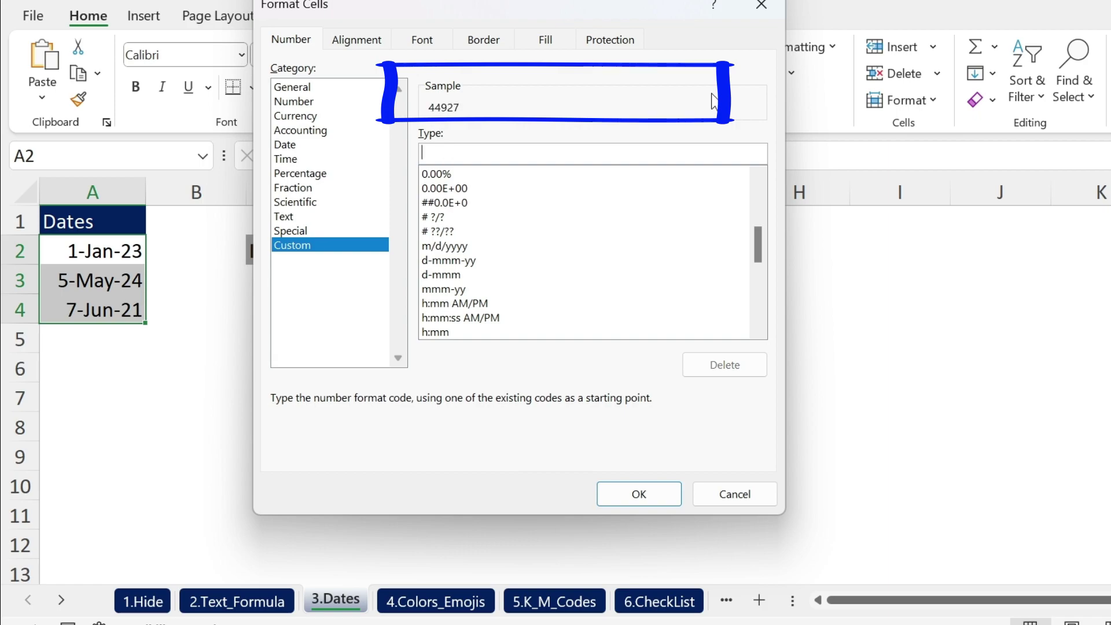
text(yyy)
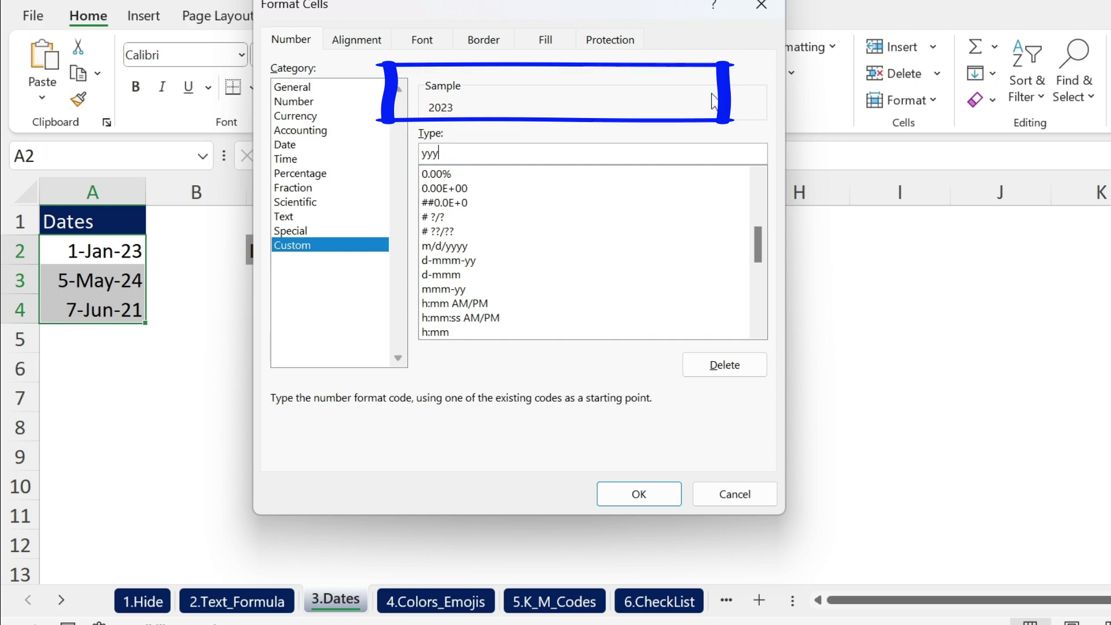
key(BackSpace)
key(BackSpace)
key(BackSpace)
text(d-mmm)
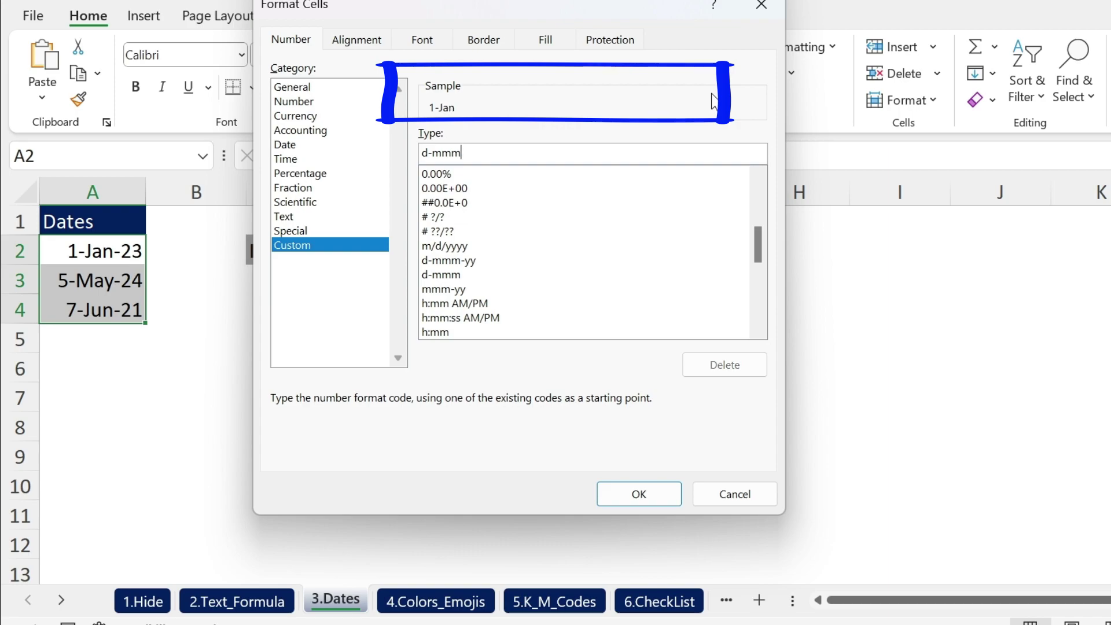
text(/yyyy)
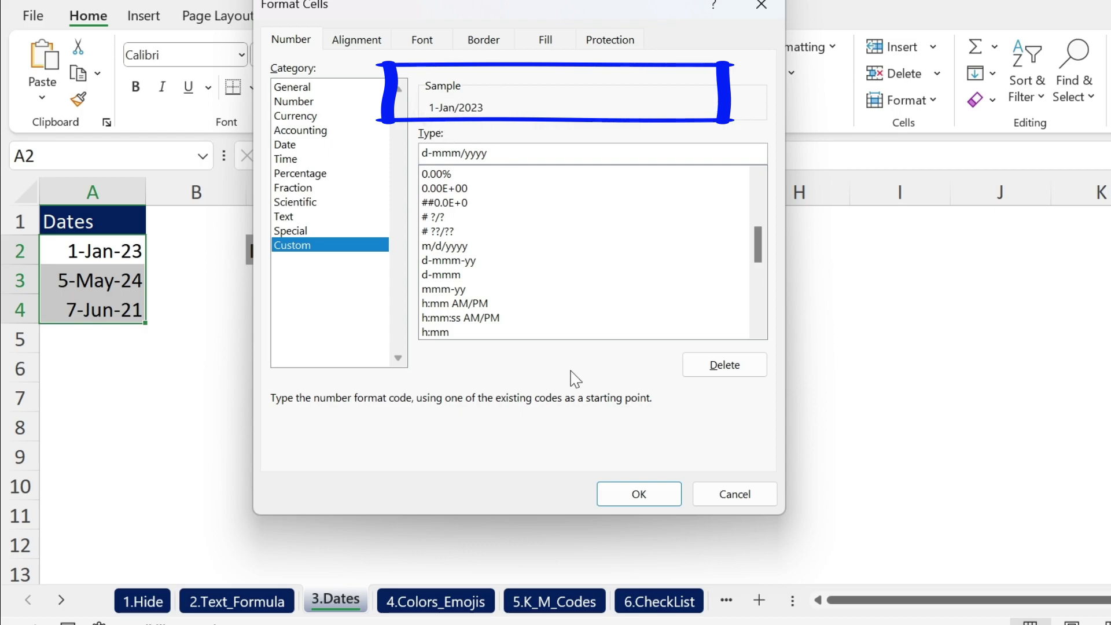
click(639, 495)
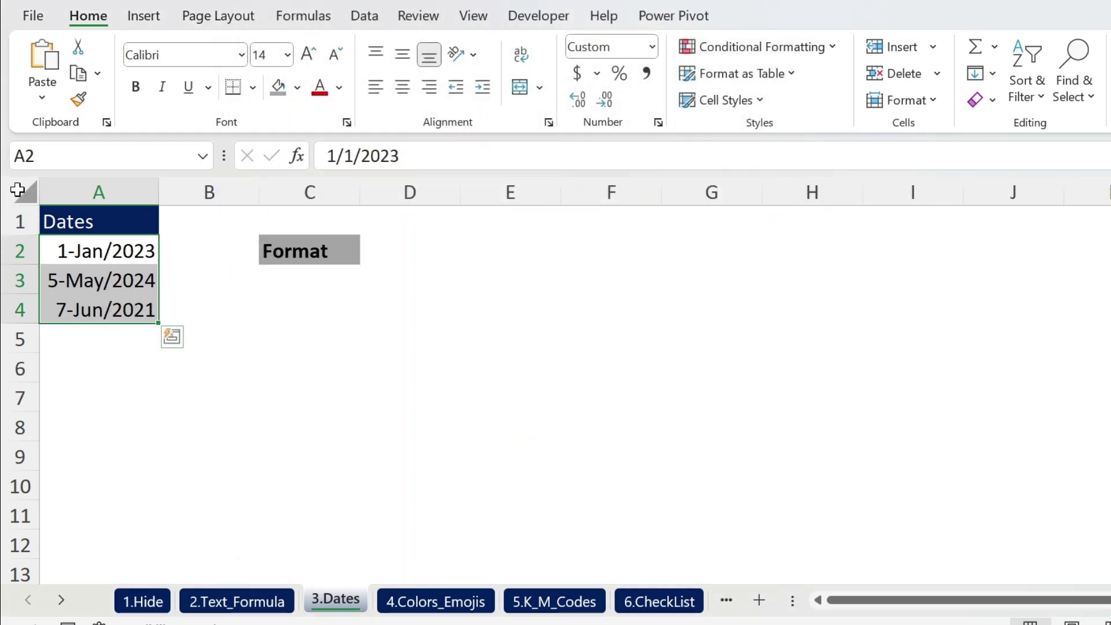
- On 4.Colors_Emojis, format Variation B2:B12 as [green]0.00%;[red](0.00%);0%
click(457, 602)
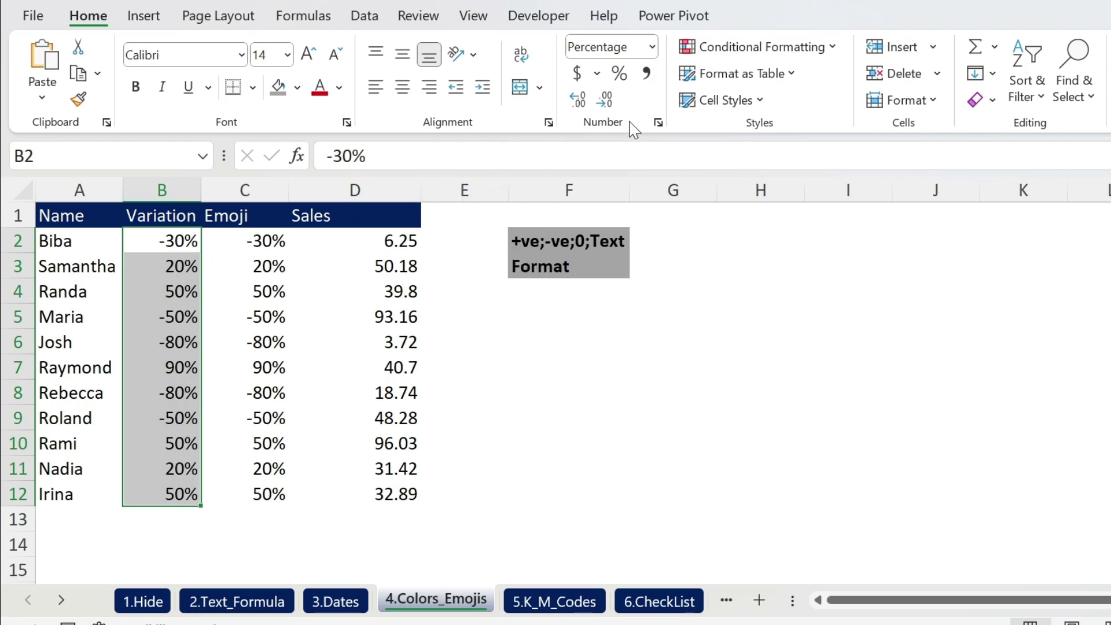
click(658, 122)
click(296, 245)
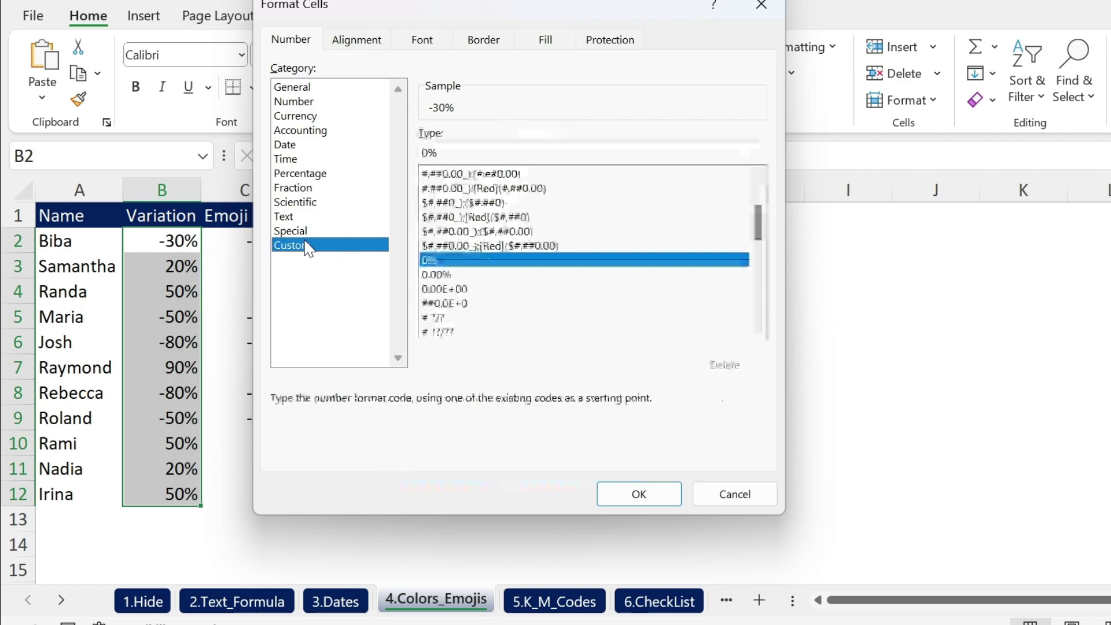
key(BackSpace)
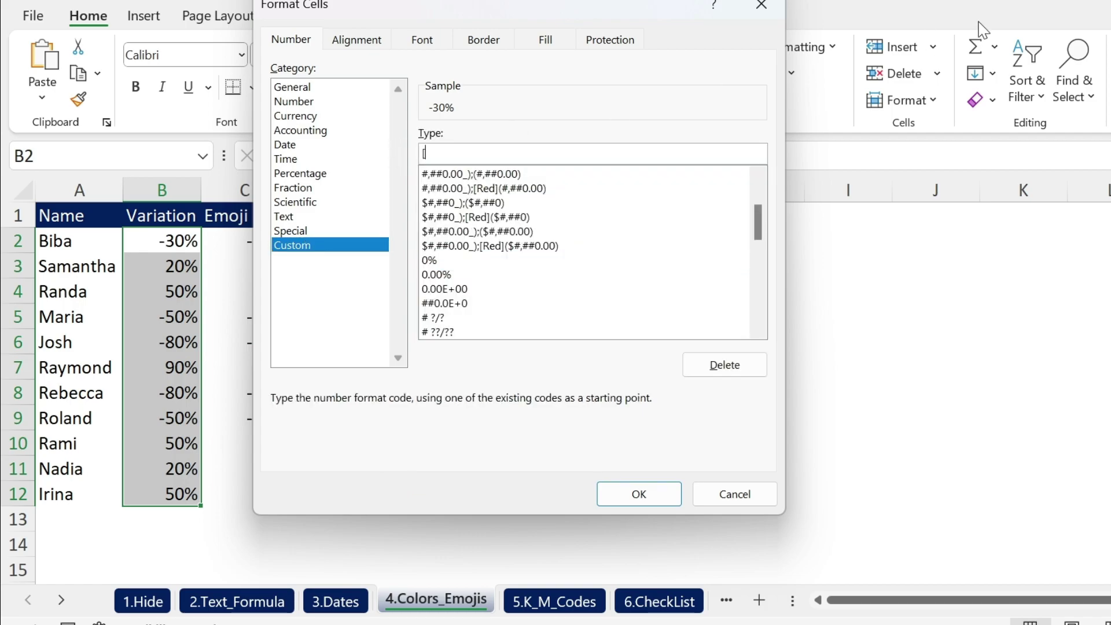
text([green)
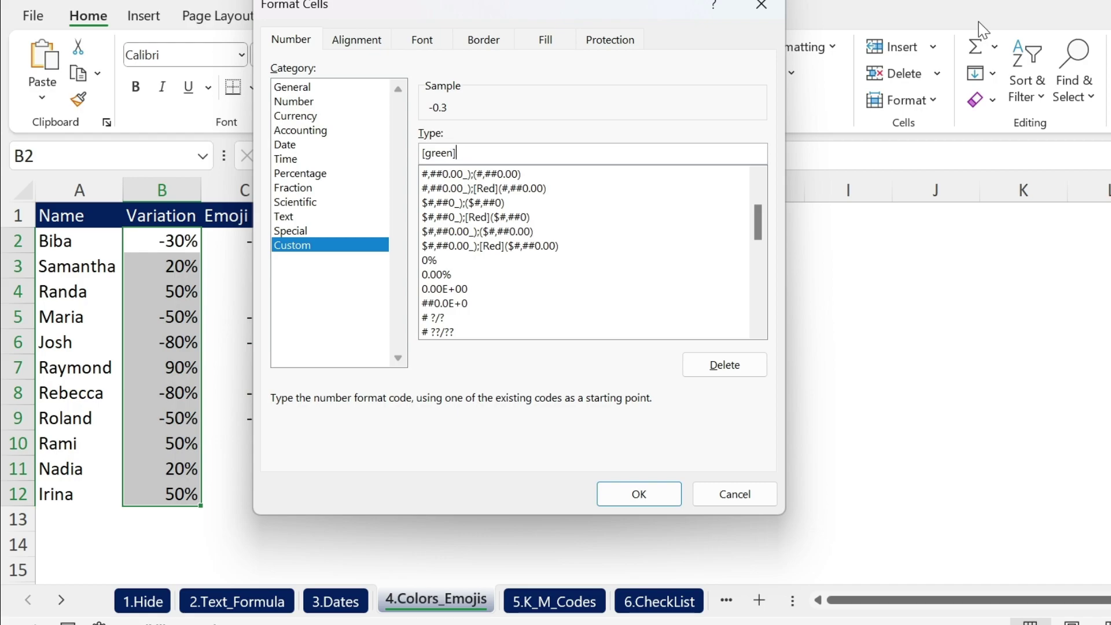
text(]0.00%)
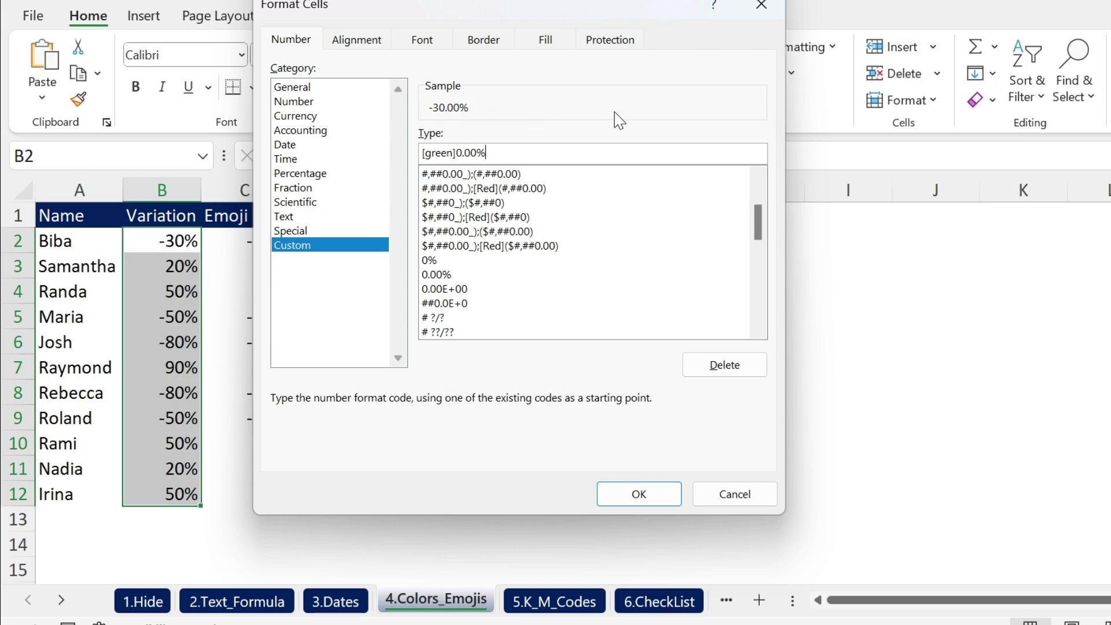
text(;[red)
text(())
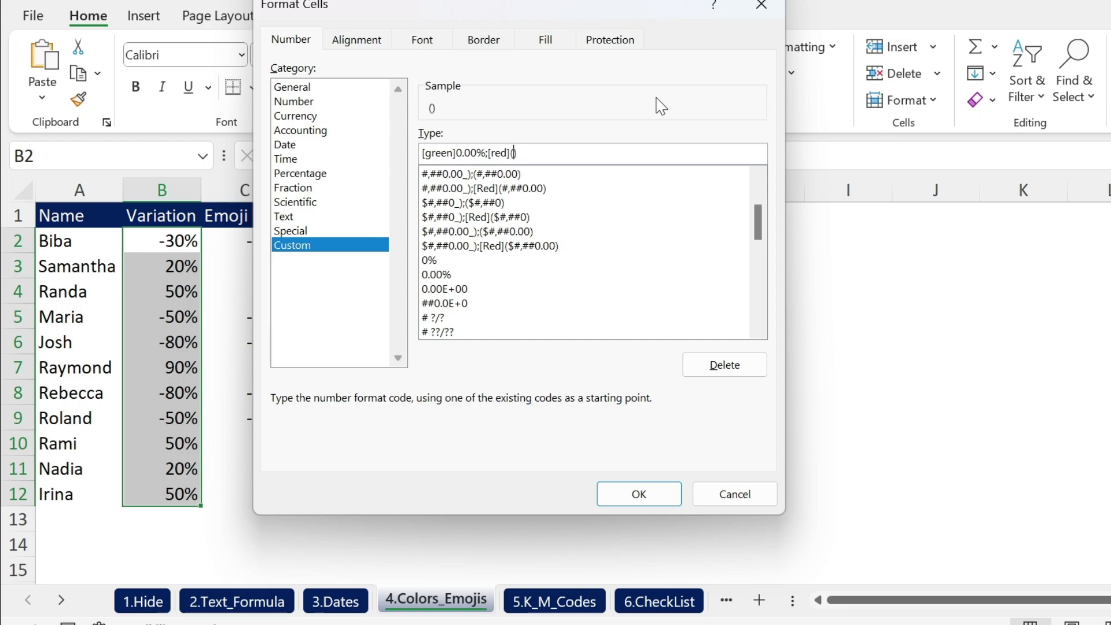
text(0.00%)
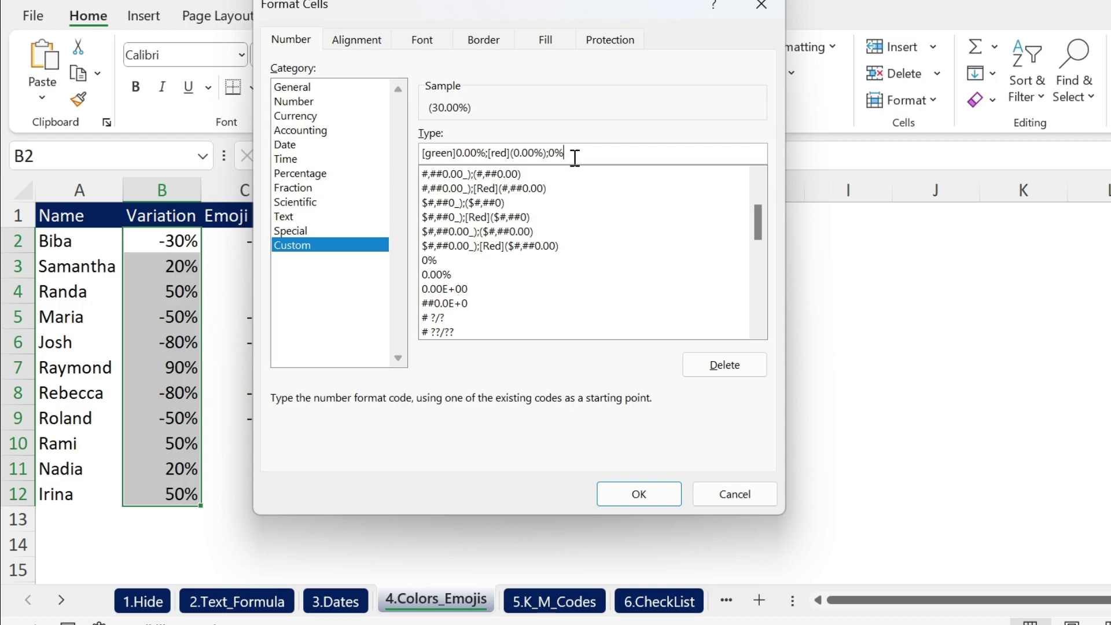
click(637, 494)
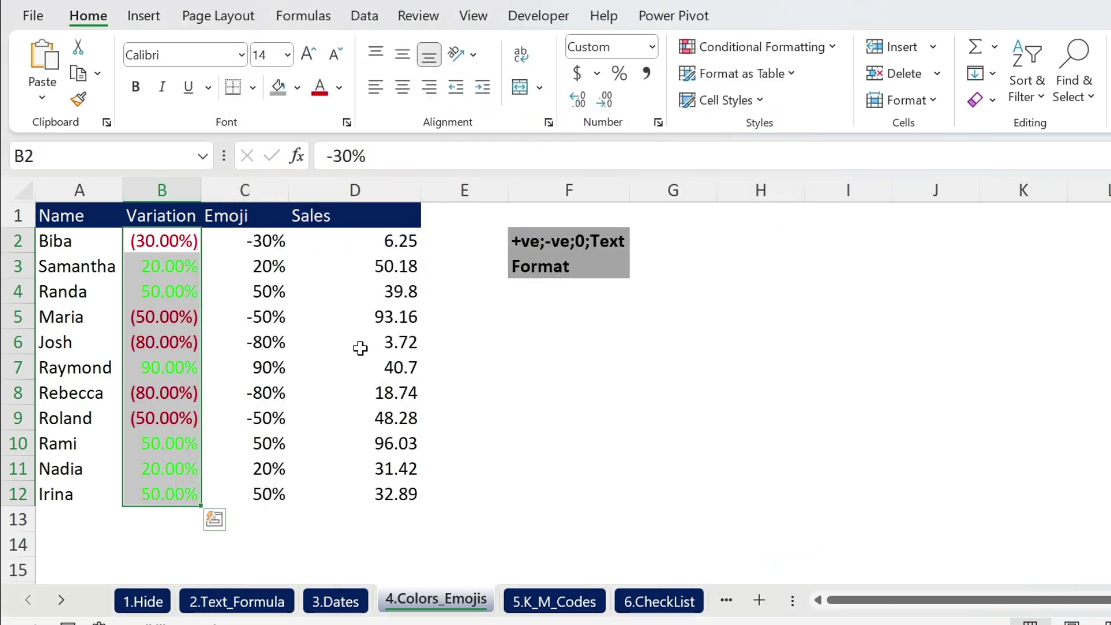
click(60, 602)
click(60, 602)
click(60, 602)
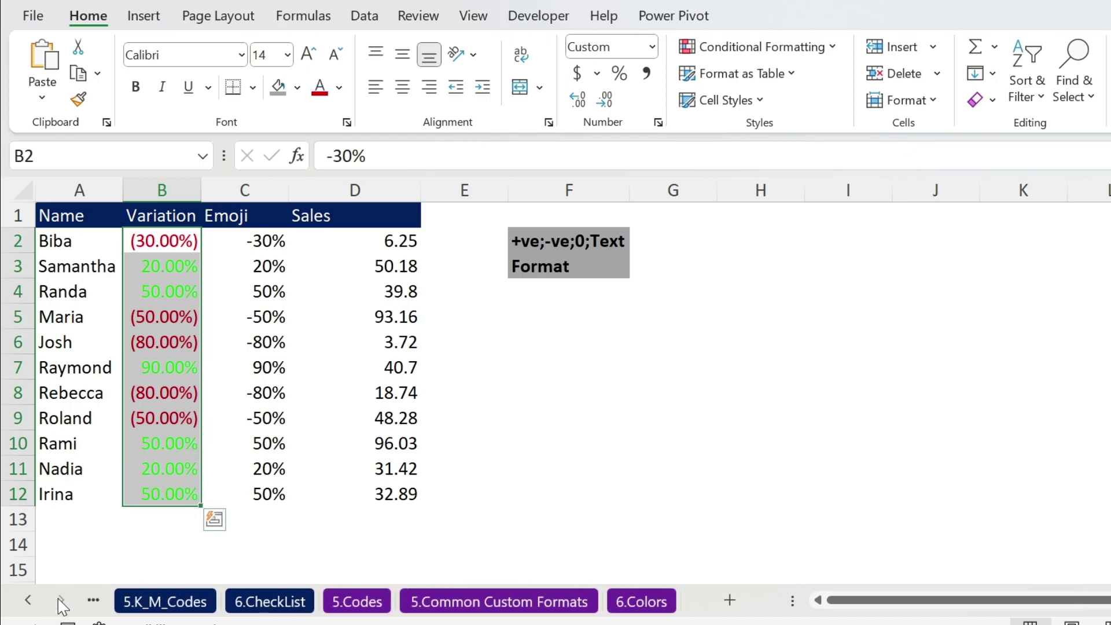
click(656, 602)
click(81, 296)
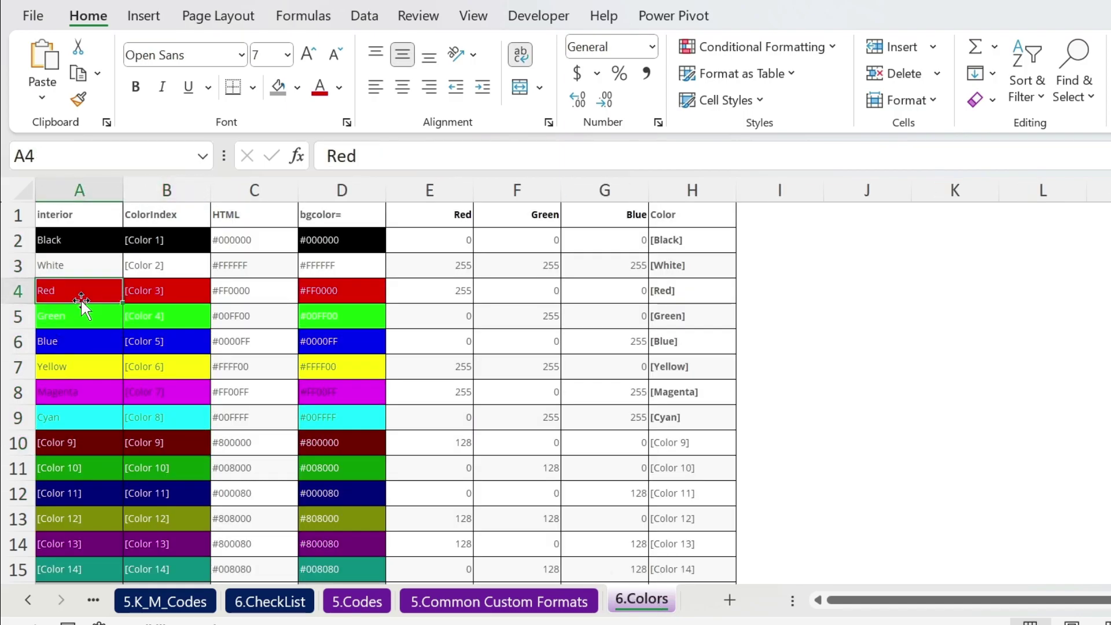
click(71, 321)
scroll(99, 397, down, 1)
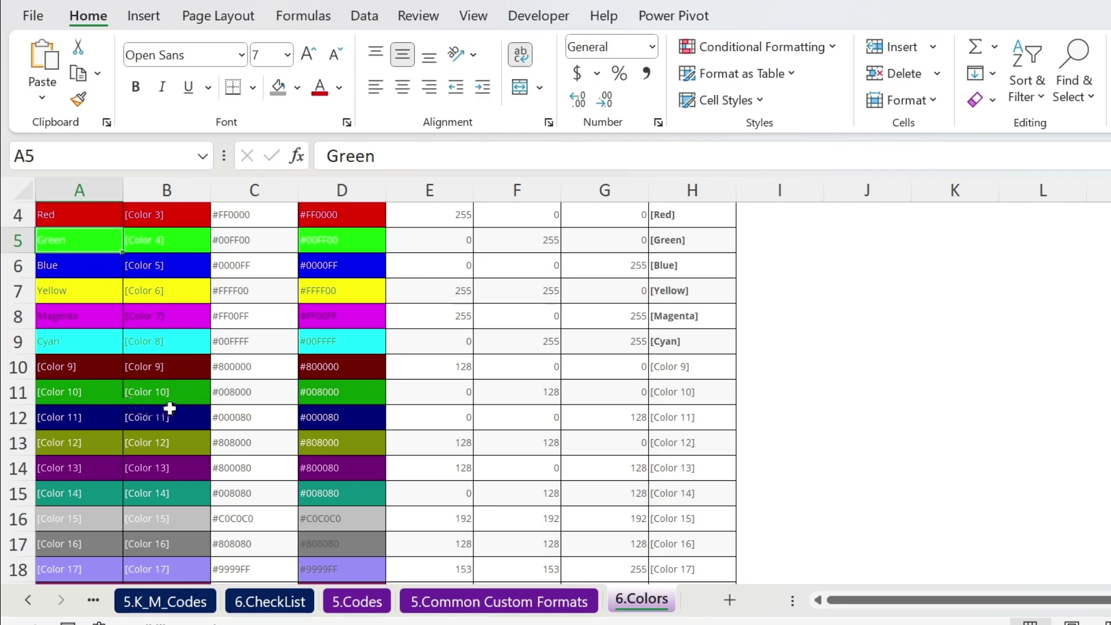
scroll(164, 420, up, 1)
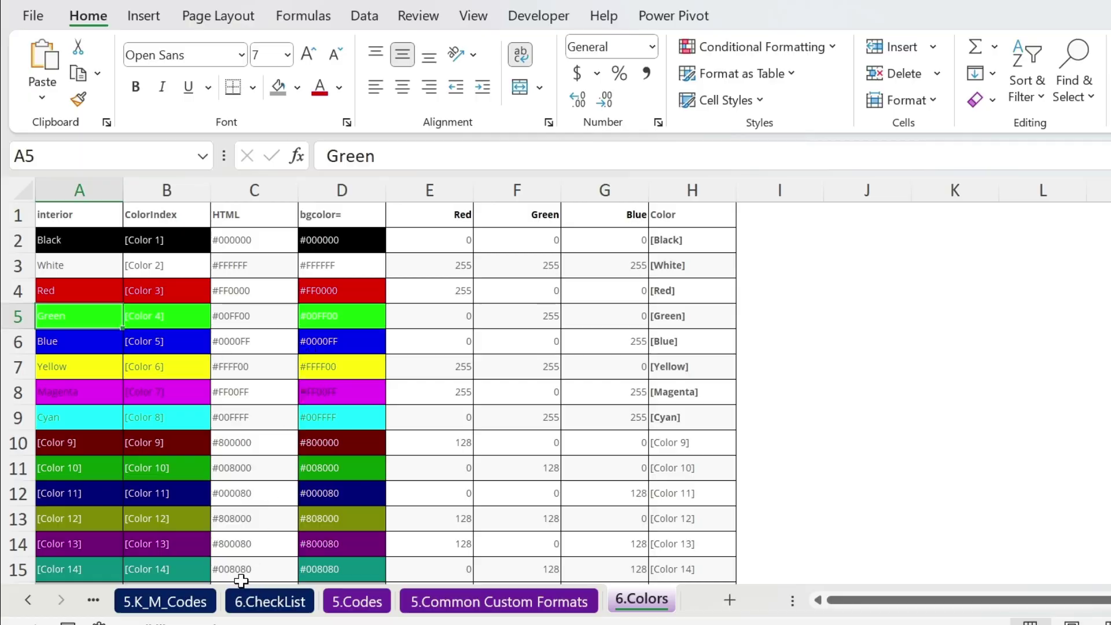
click(28, 600)
click(186, 602)
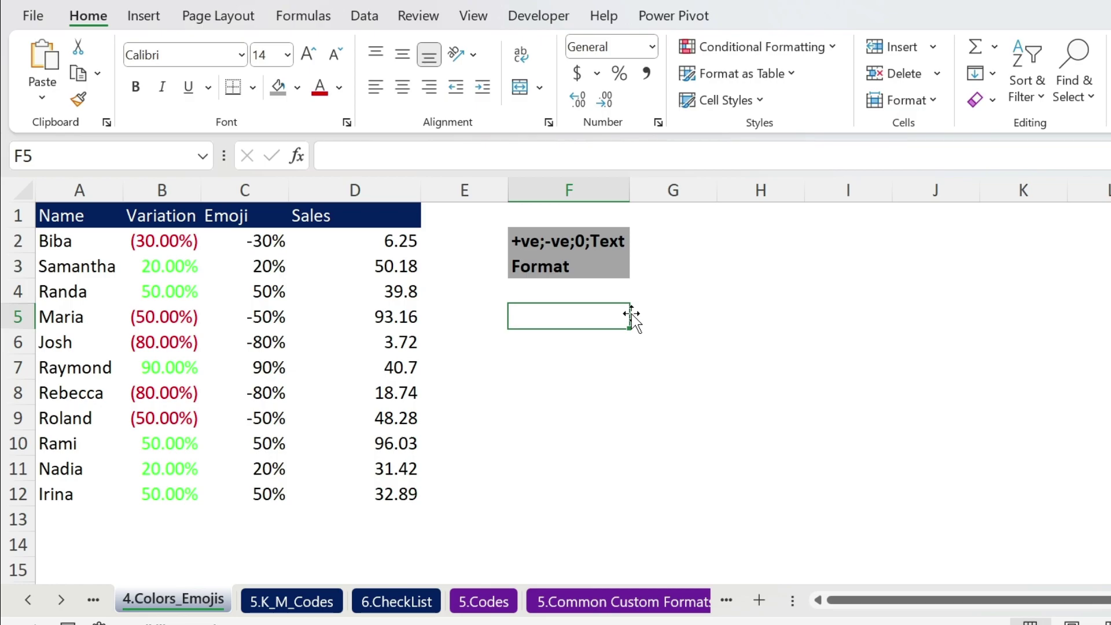
- Insert the unamused and open-mouthed emojis into cell F5 with the emoji picker
key(super+period)
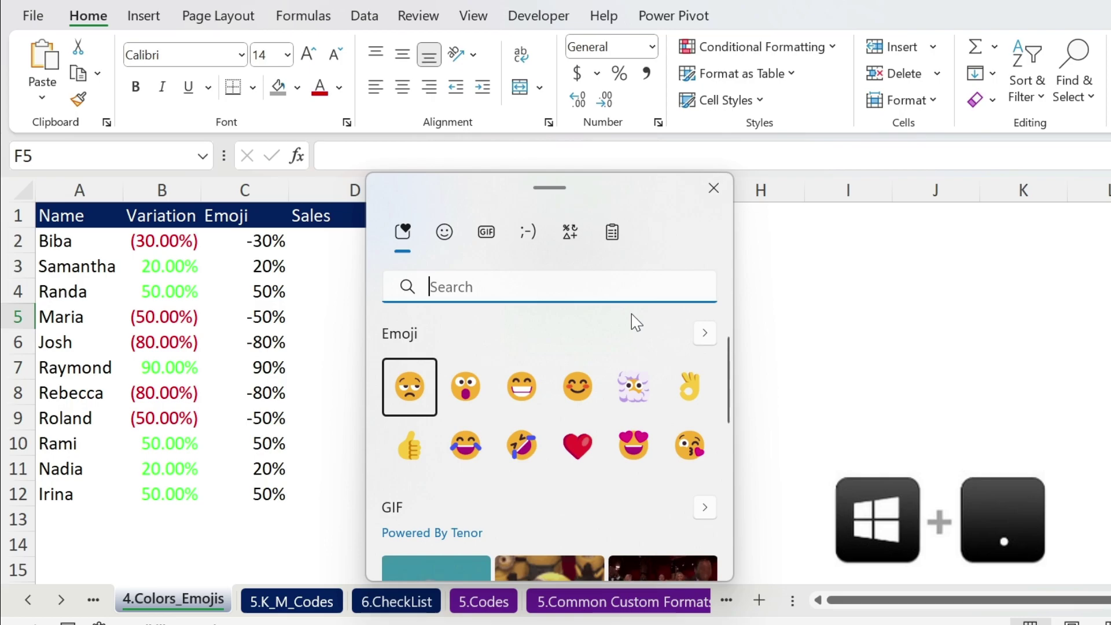
click(412, 387)
click(466, 387)
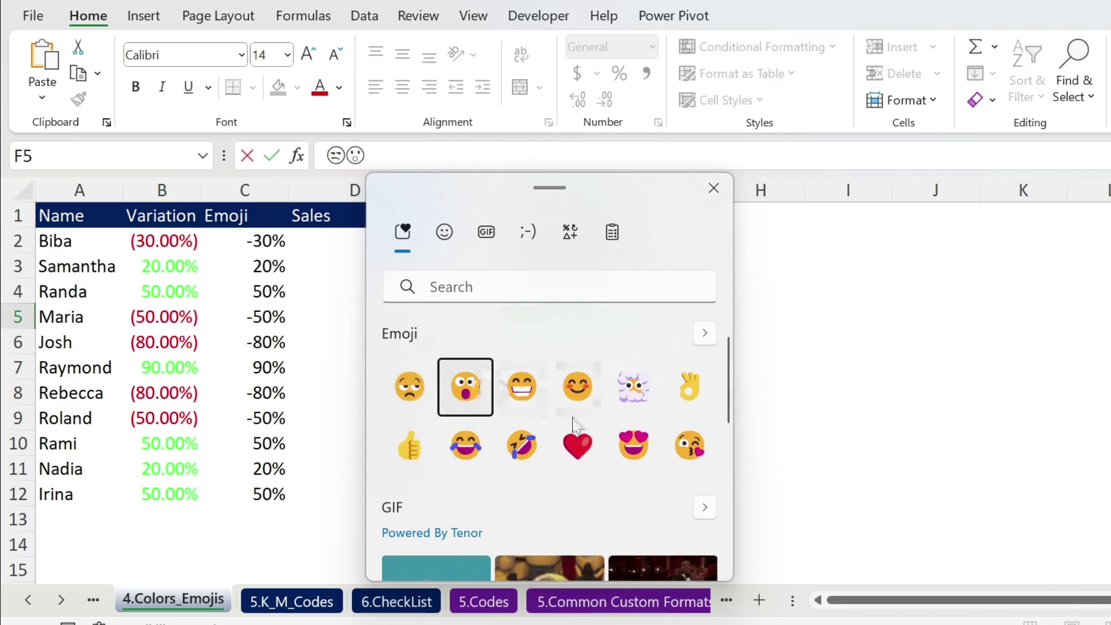
click(714, 188)
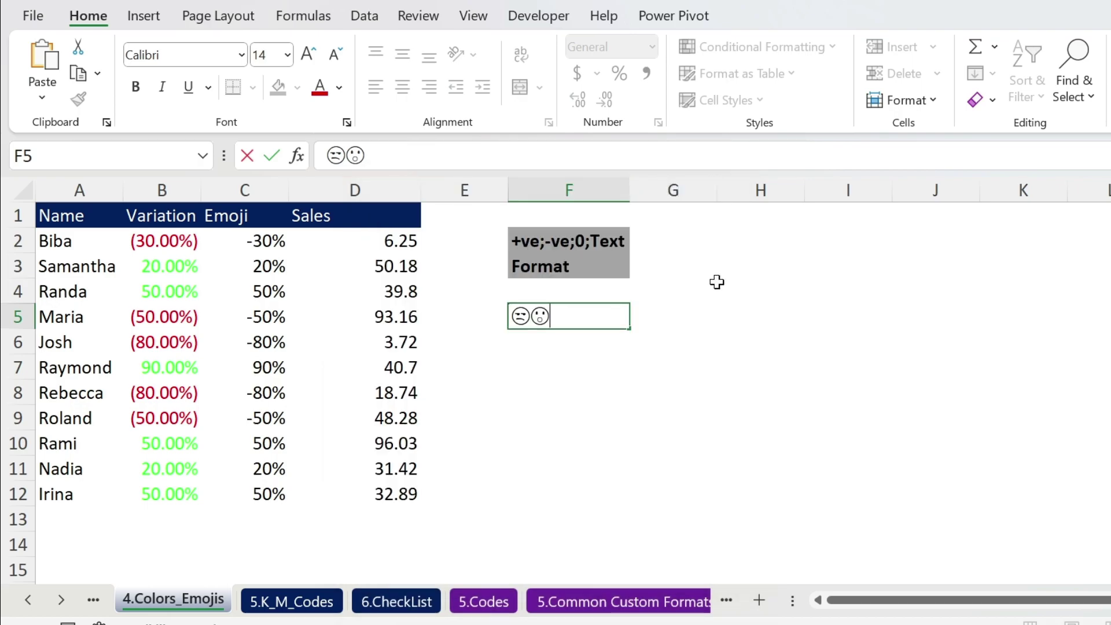
key(Return)
key(Up)
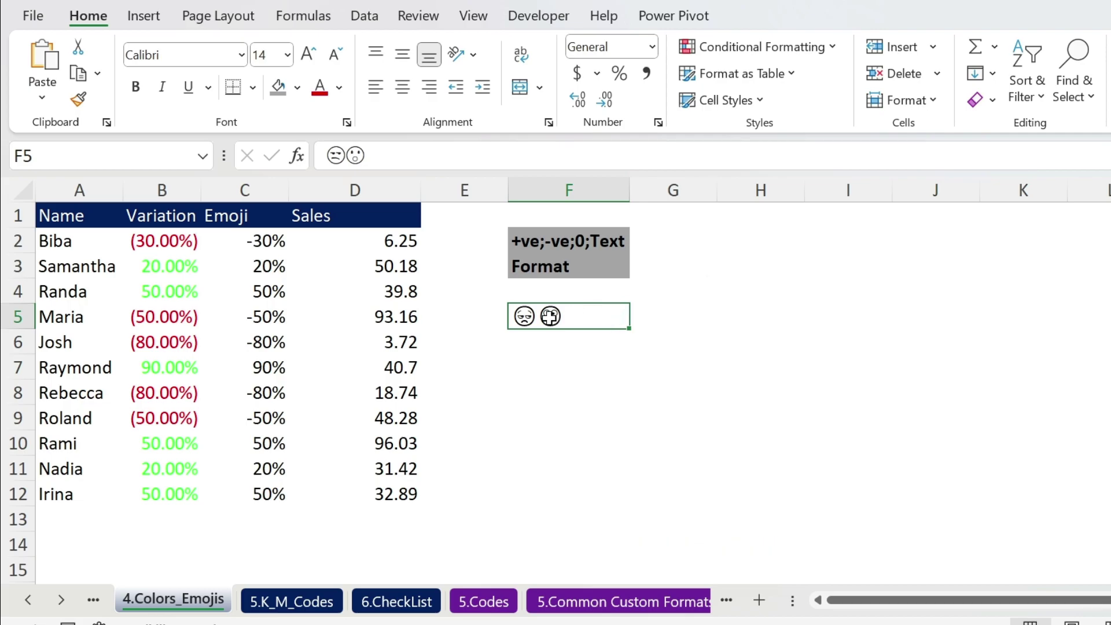
- Copy both emojis from F5's contents and select the Emoji values C2:C12
drag(376, 156, 325, 155)
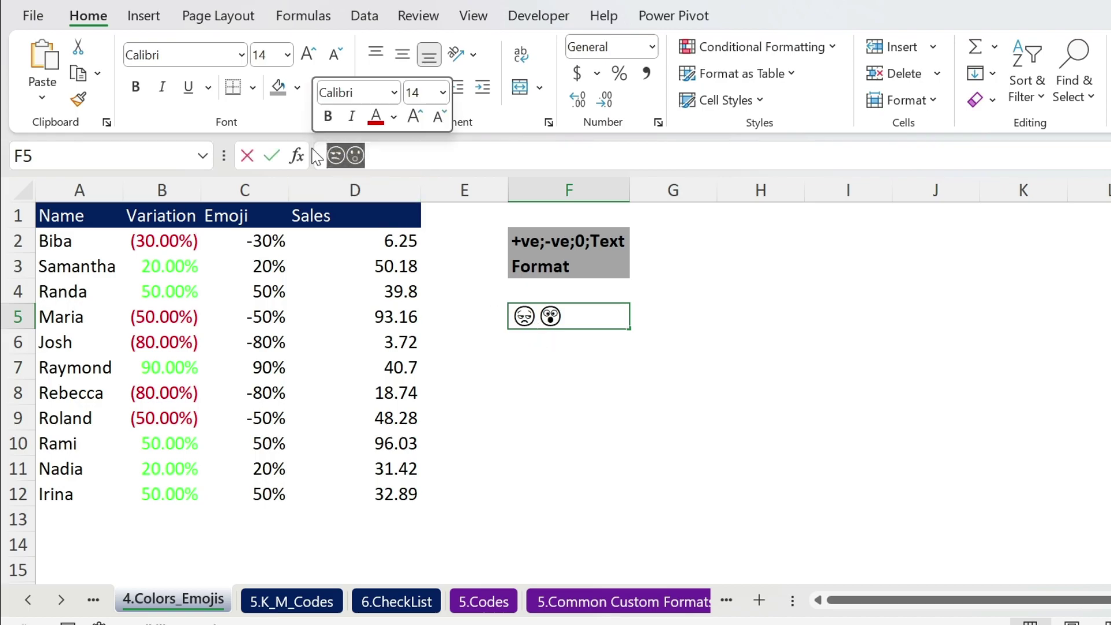
key(ctrl+c)
key(Escape)
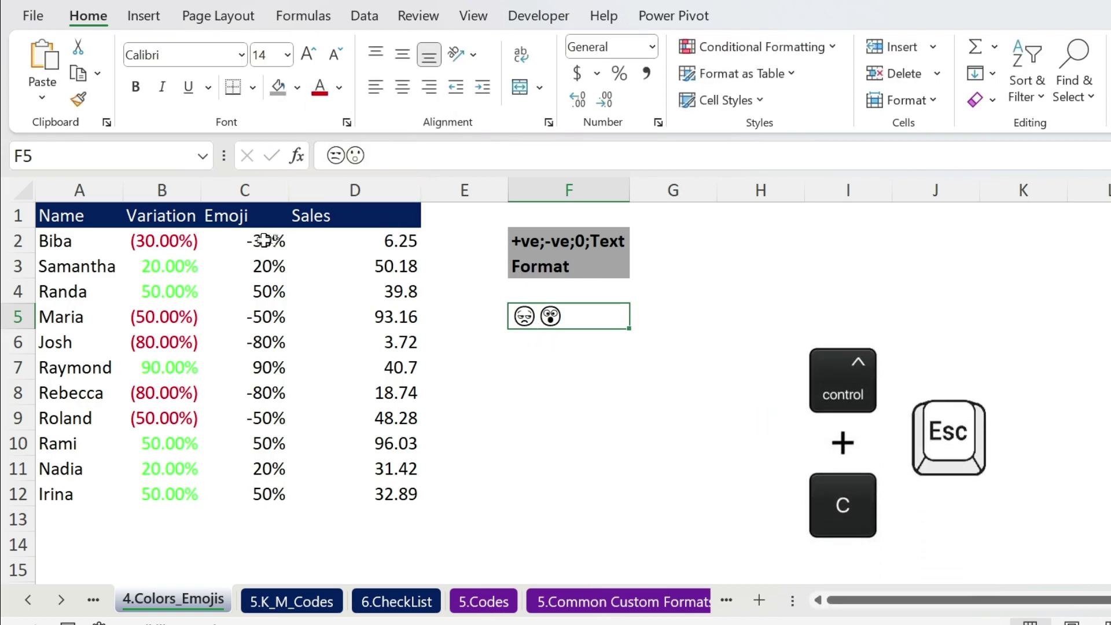
drag(272, 242, 268, 499)
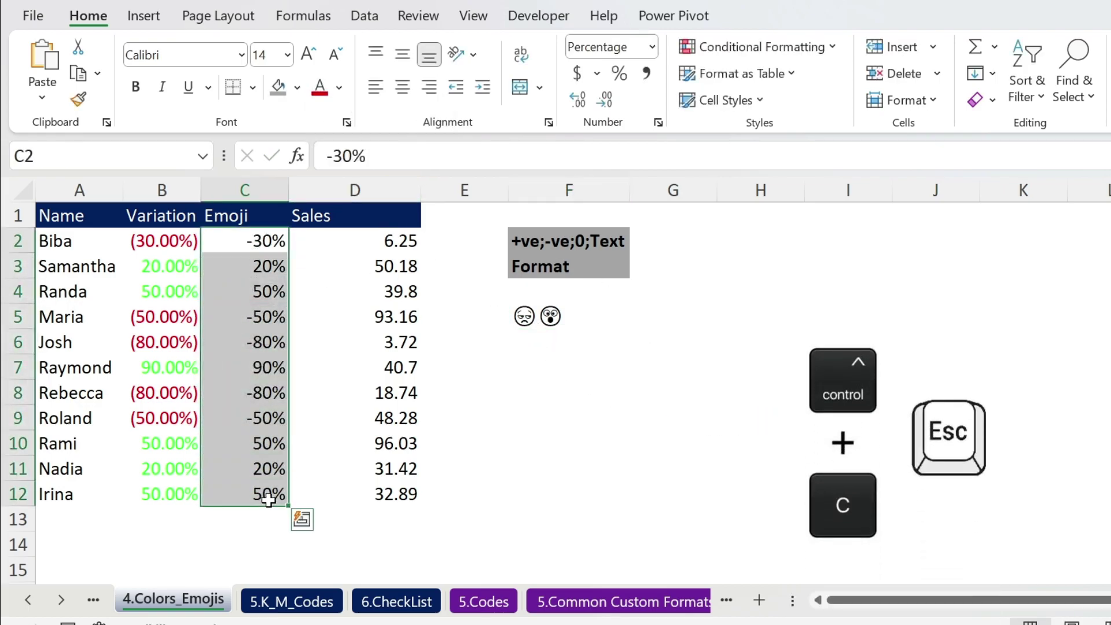
- Start a custom format for C2:C12 with the positive section "😮"0.00%
click(658, 122)
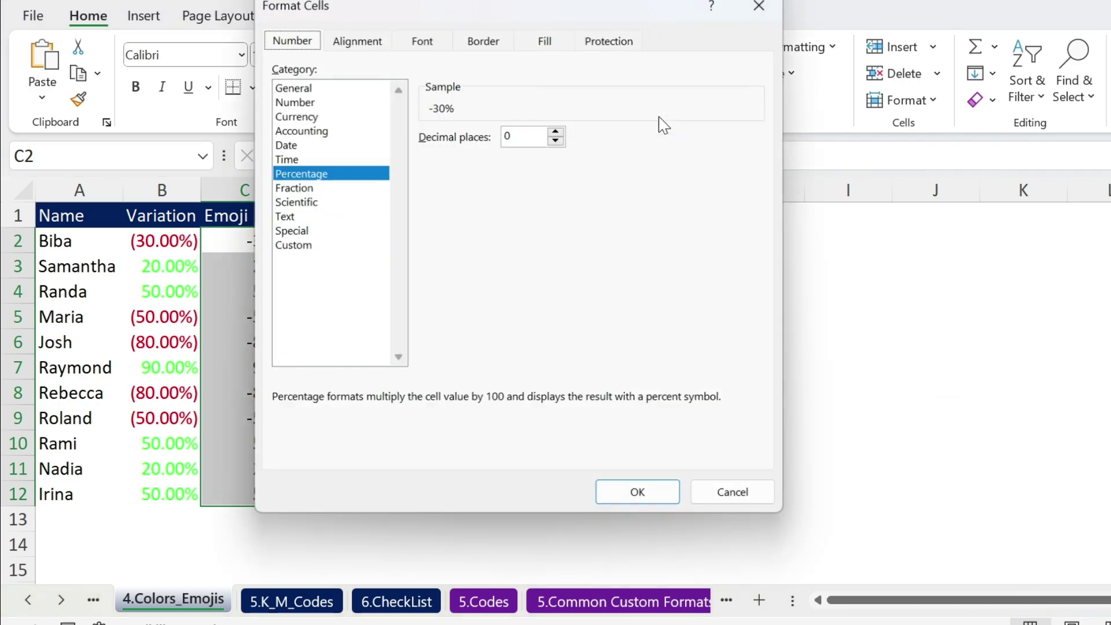
click(308, 246)
double_click(463, 154)
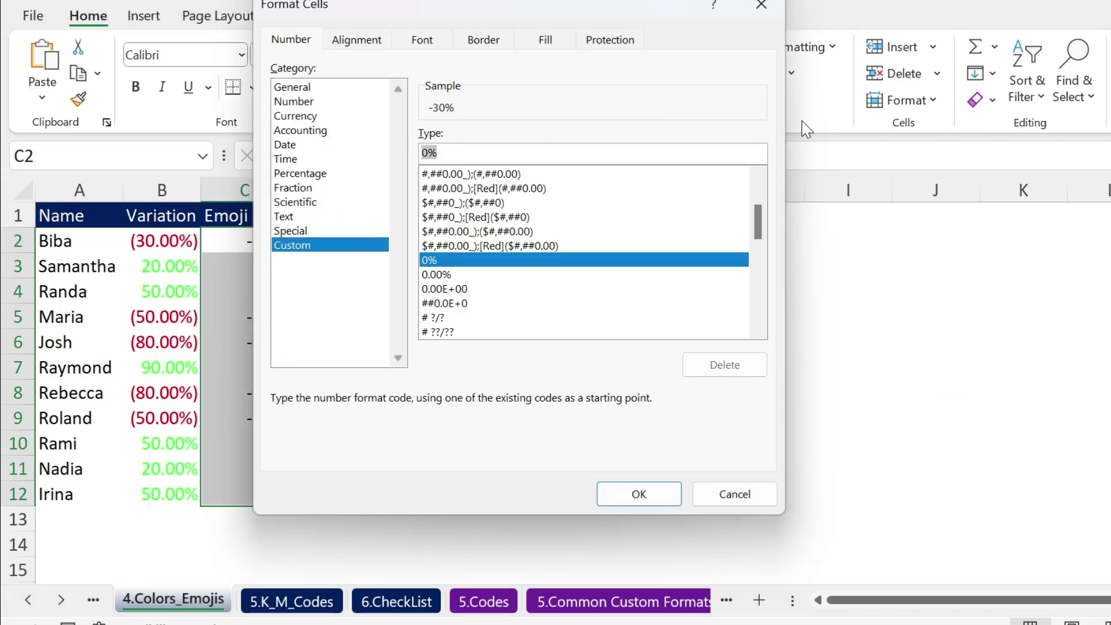
key(ctrl+v)
click(437, 153)
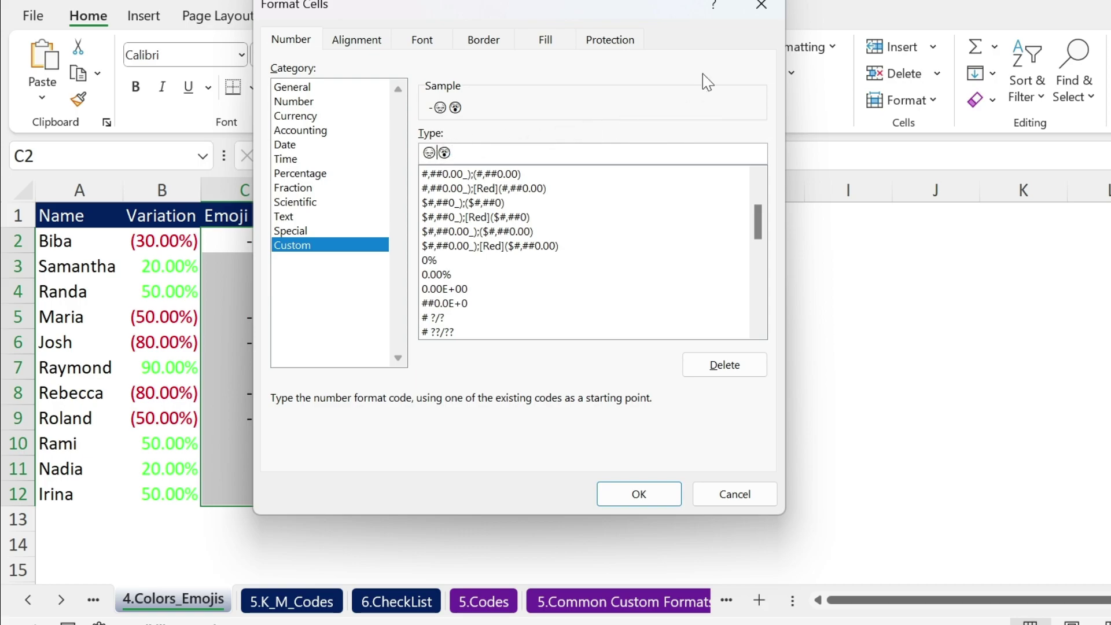
key(BackSpace)
text("😮"0.00)
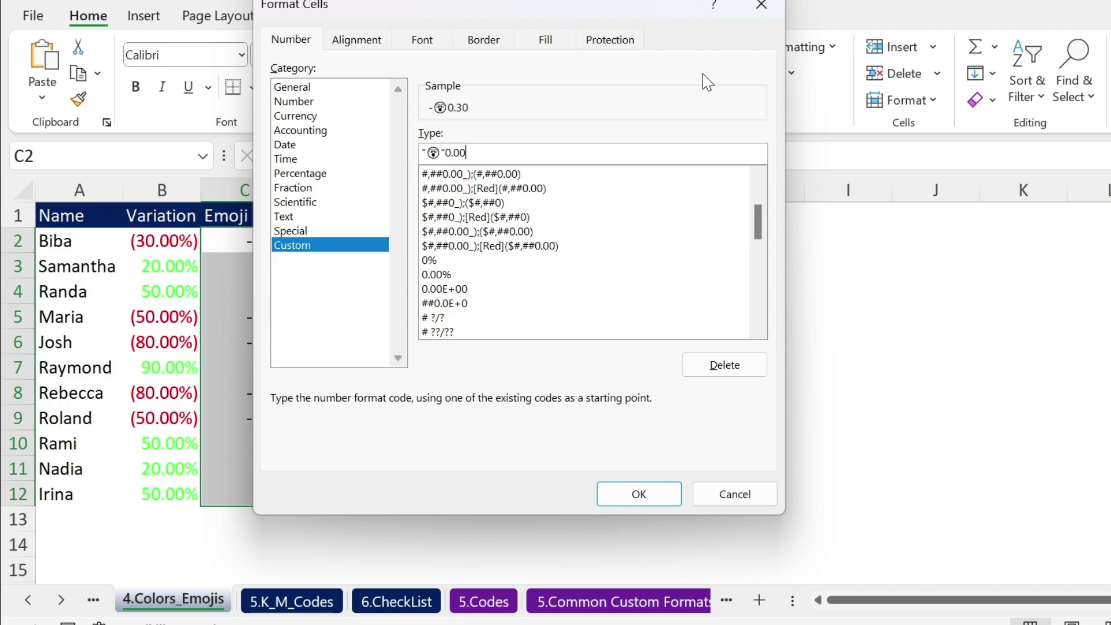
text(%;)
- Complete the format with "😒"(0.00%);0% for negatives and zero, and apply it
key(ctrl+v)
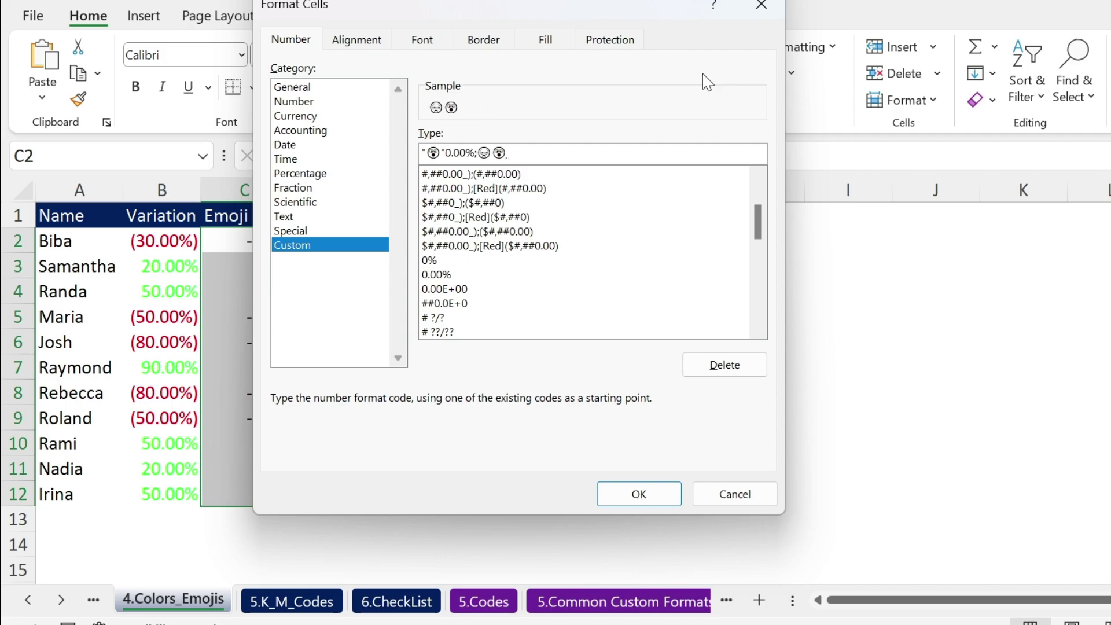
key(BackSpace)
text(")
key(End)
text((0.00%)
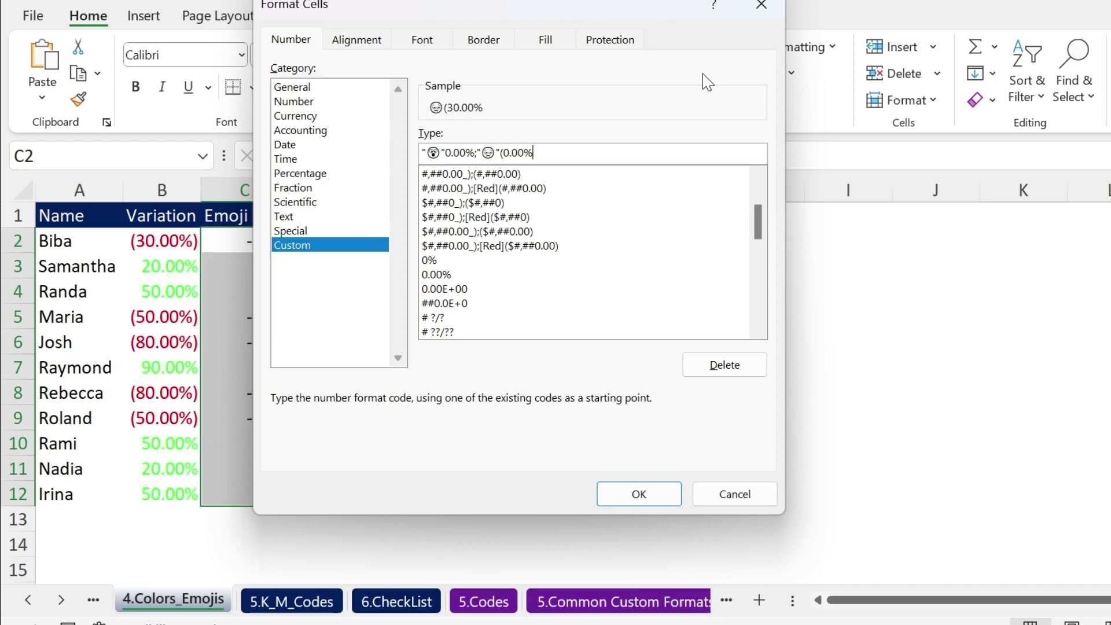
text();0%)
click(646, 492)
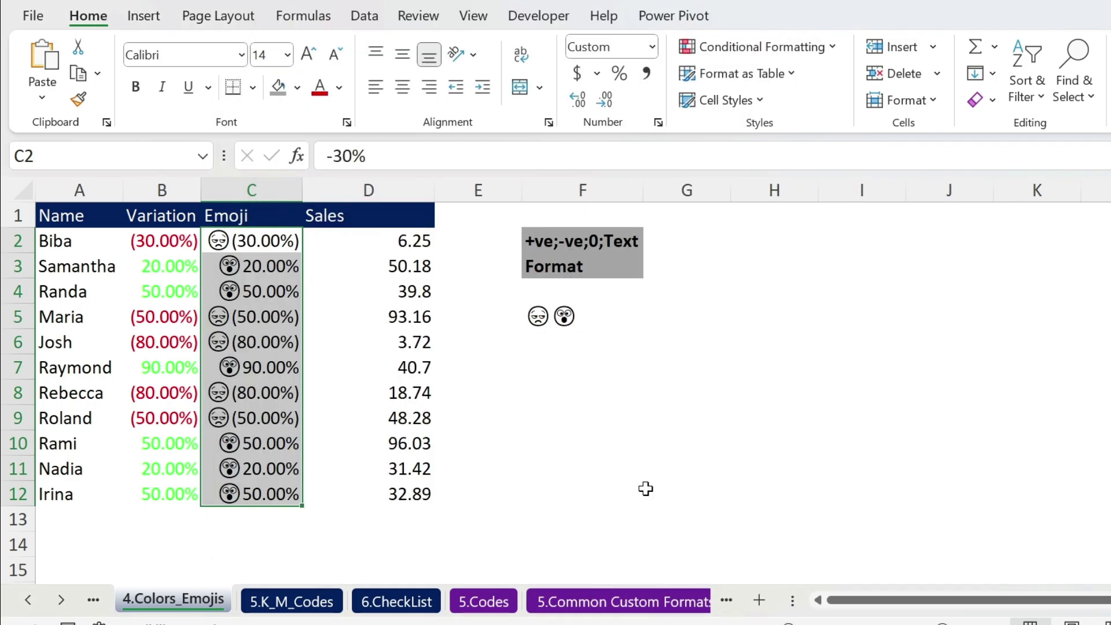
- Prefix the Emoji format's positive section with [Color 10] and negative section with [Color 12]
click(658, 122)
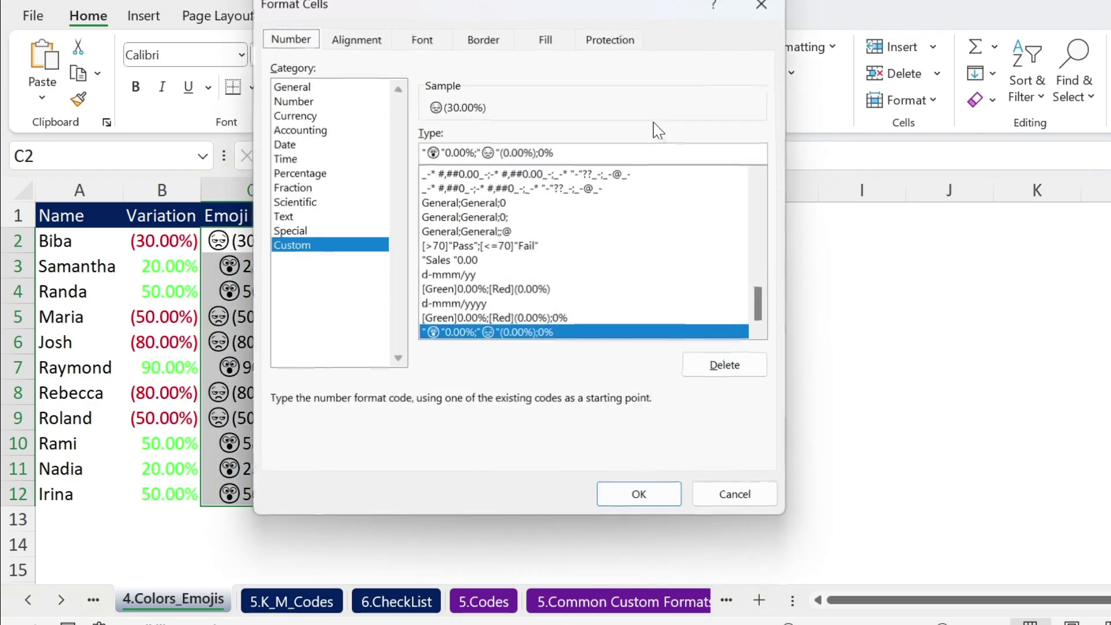
click(425, 155)
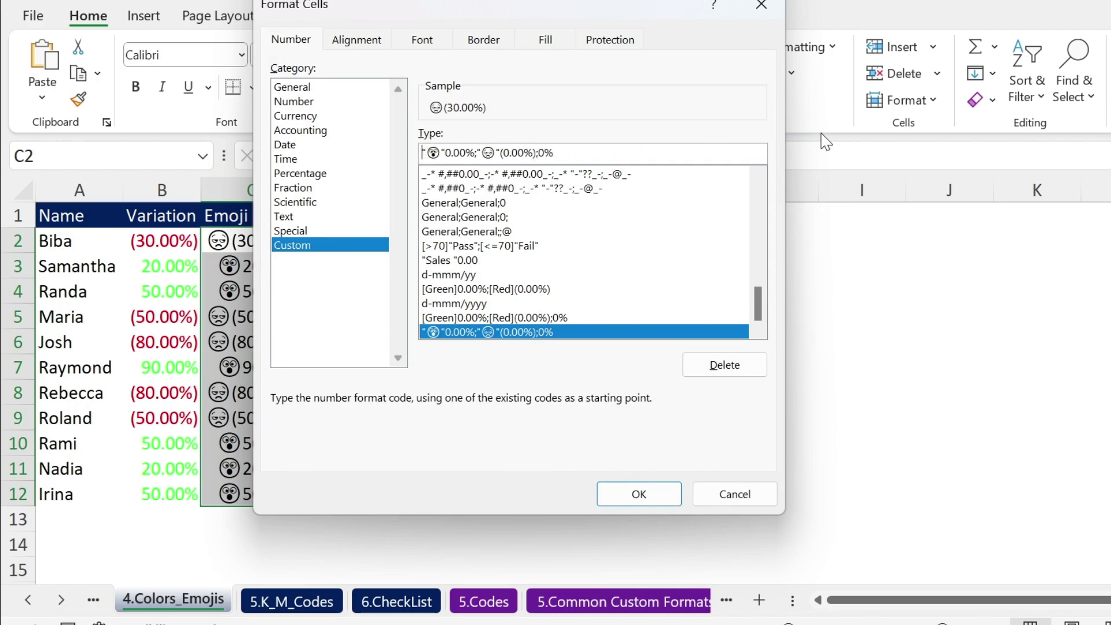
text([)
text(color 10)
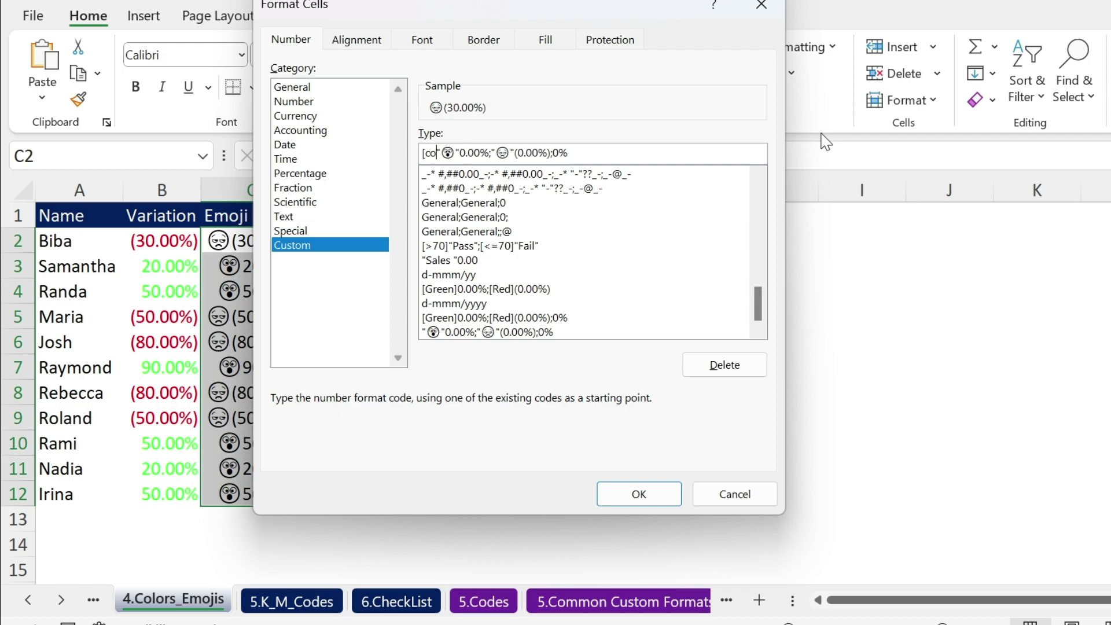
text(])
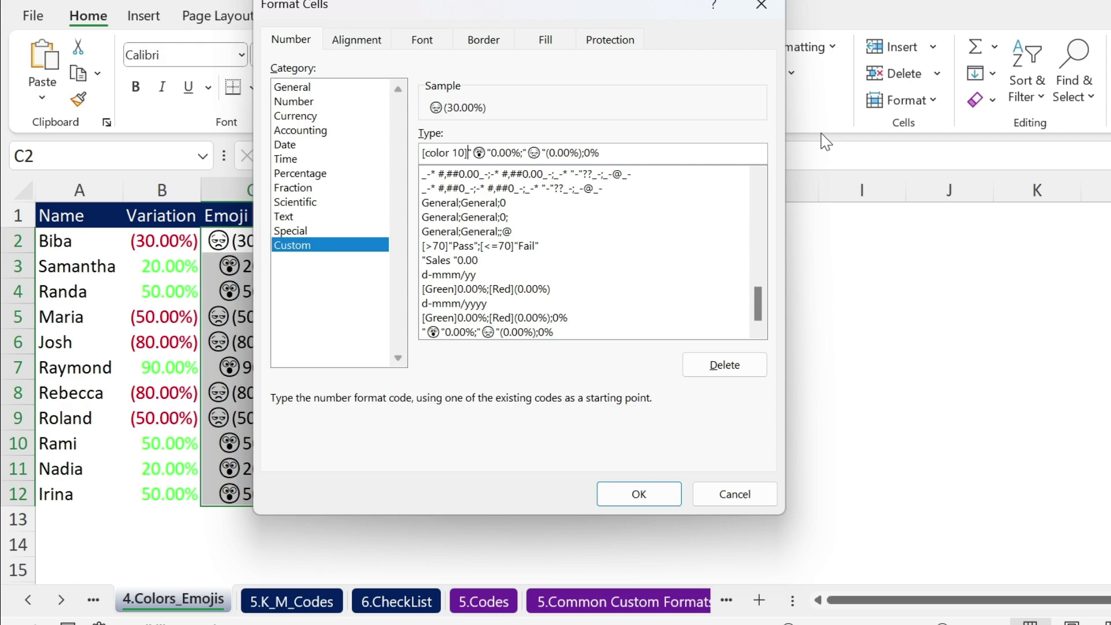
key(Right)
key(Right)
key(Right)
key(Right)
key(Right)
key(Right)
key(Right)
key(Right)
key(Right)
text([Color )
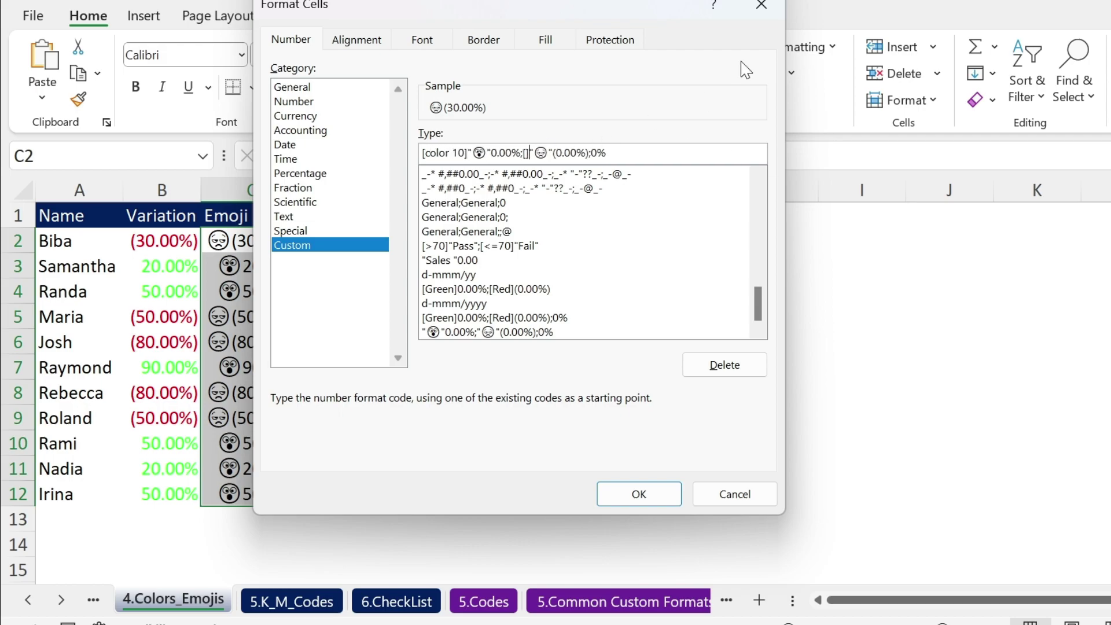
text(10])
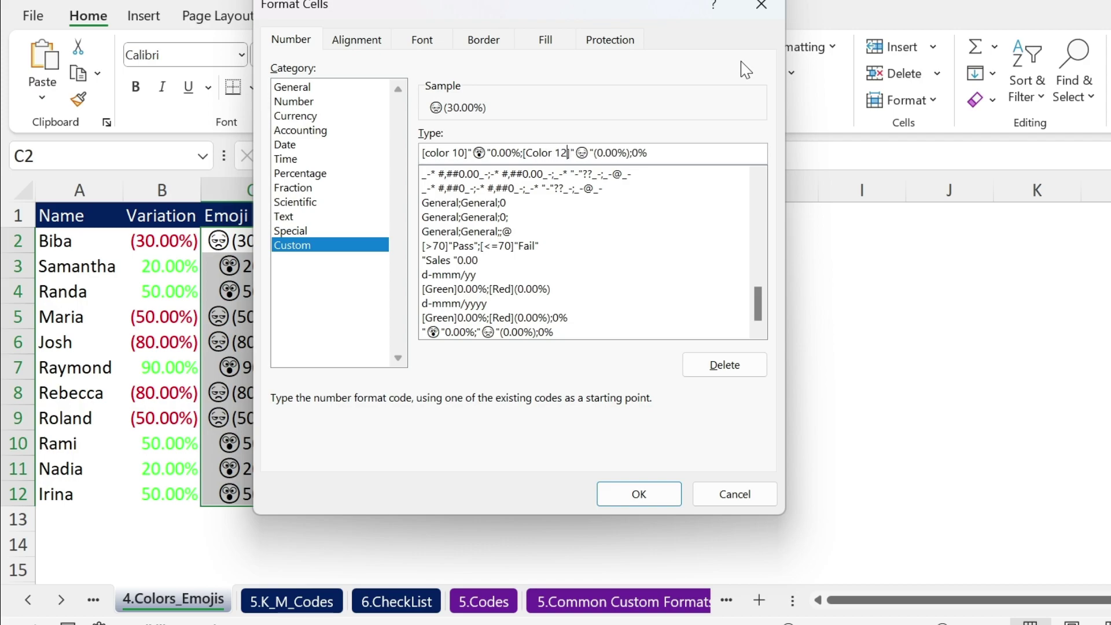
key(Return)
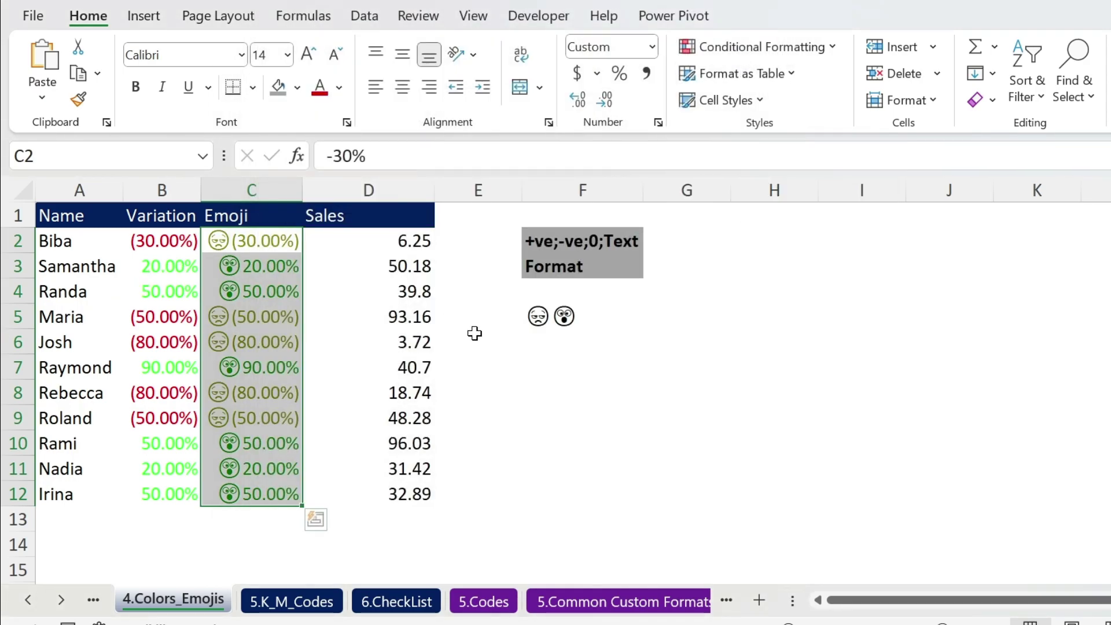
click(472, 335)
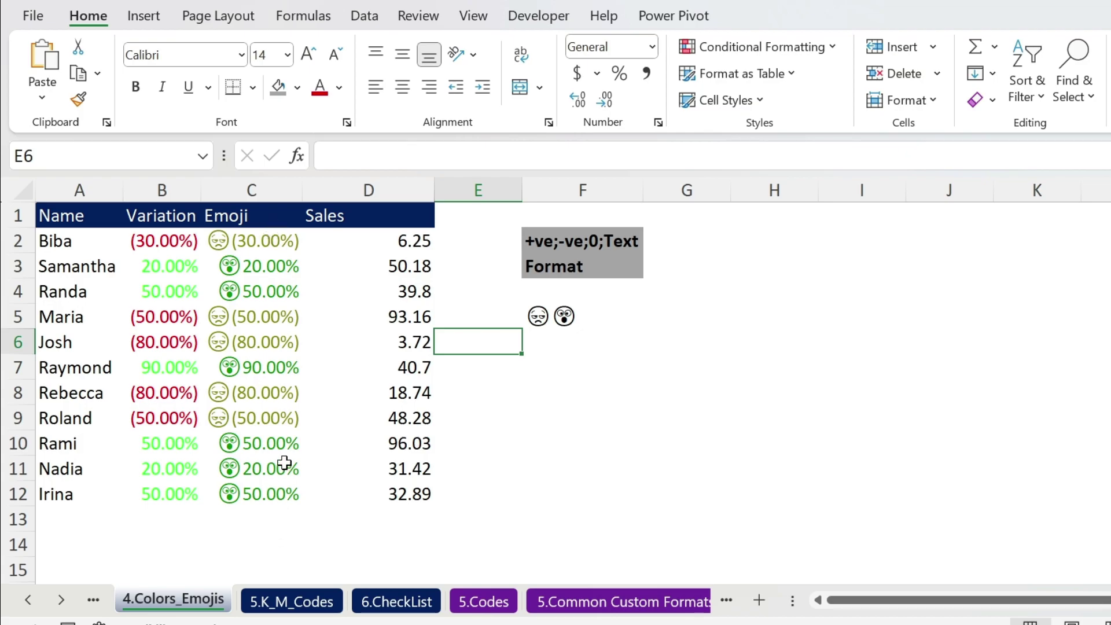
- Change D2's Sales value to 5678.12 and select the Sales values D2:D12
click(390, 237)
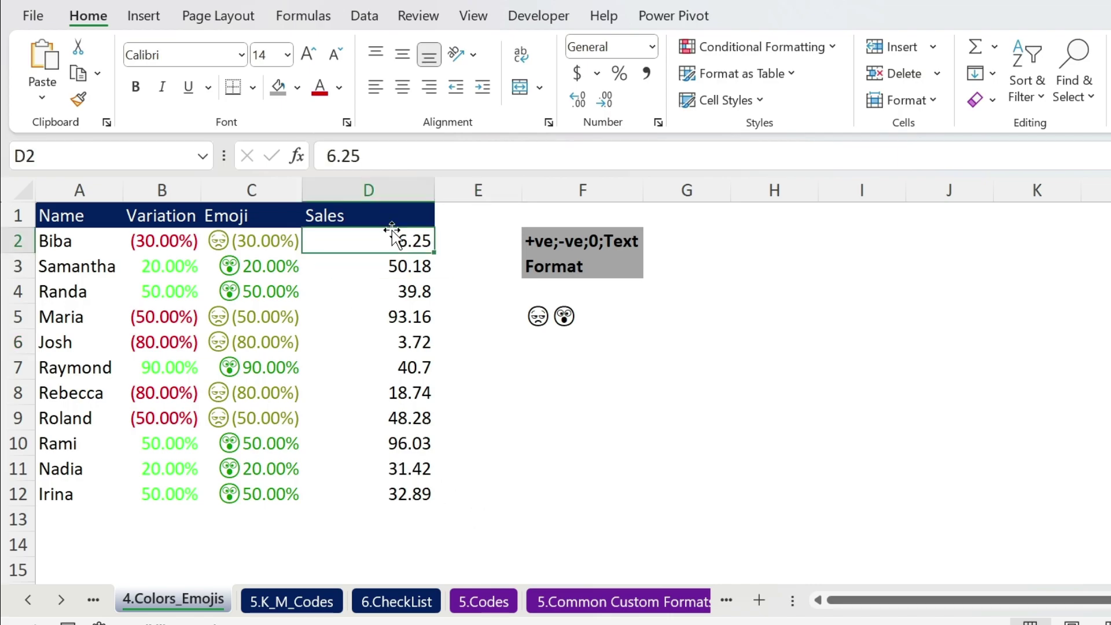
key(F2)
text(5678)
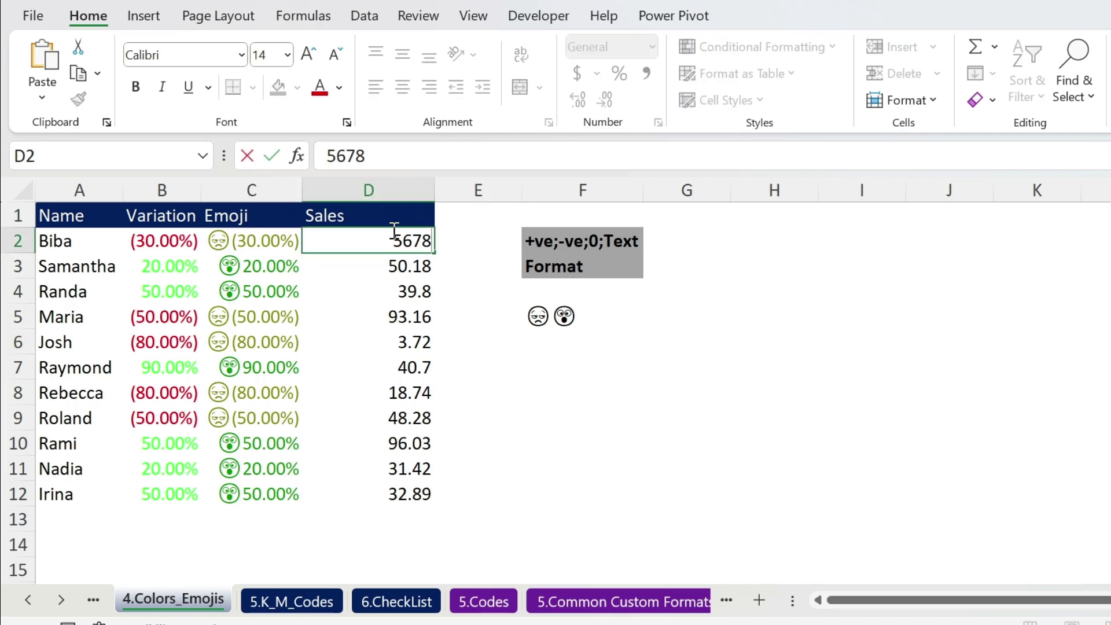
text(.12)
key(Return)
click(392, 235)
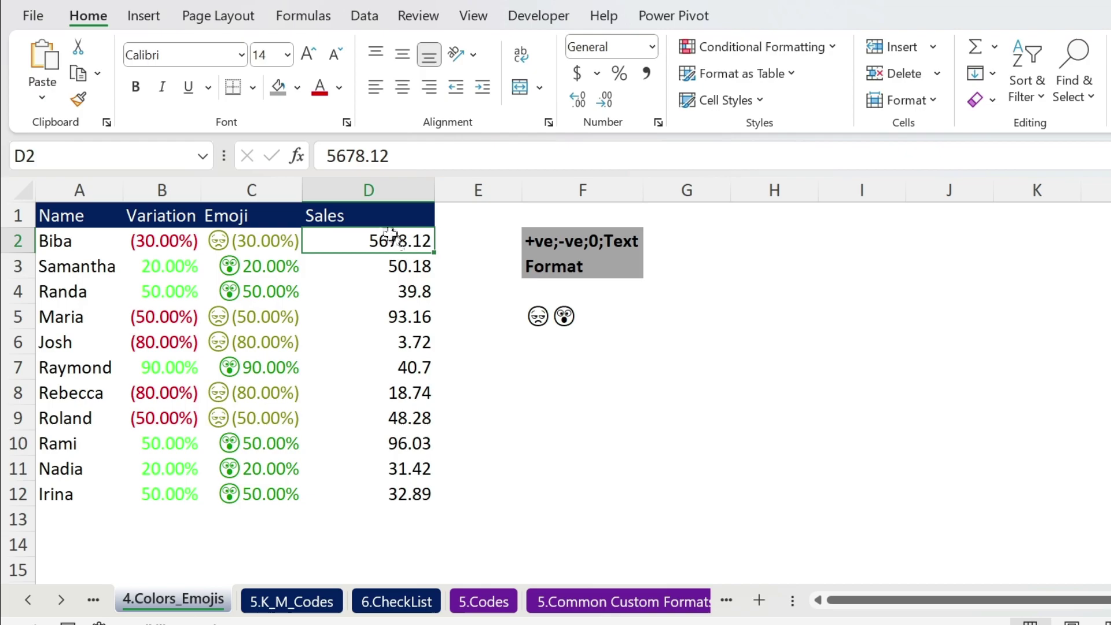
drag(382, 241, 391, 495)
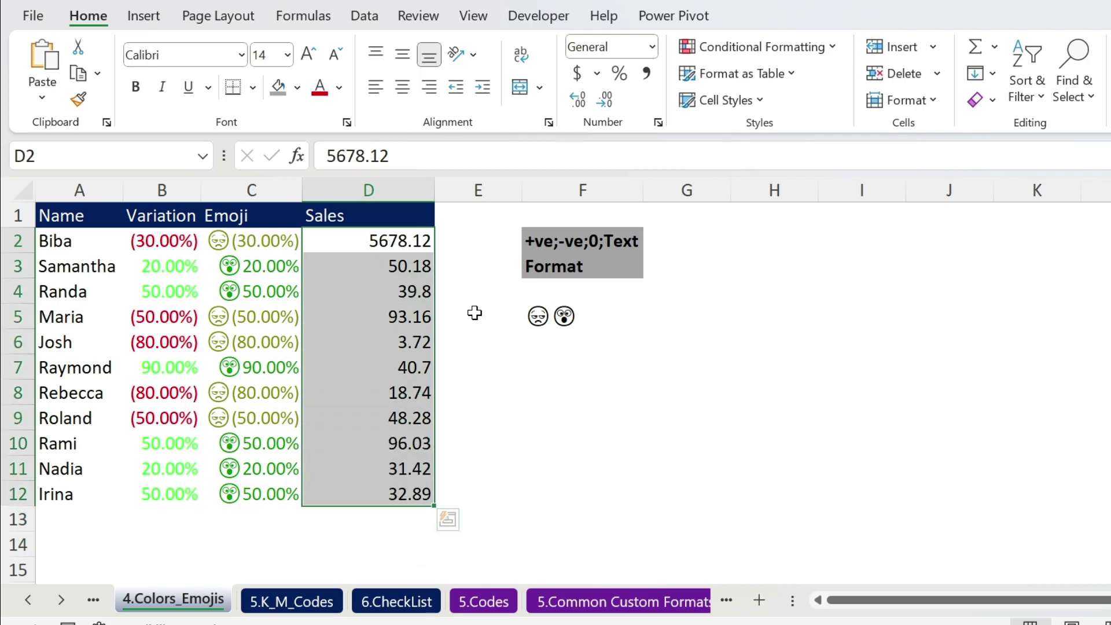
- Enter a #,### custom number format code for the Sales values
click(658, 122)
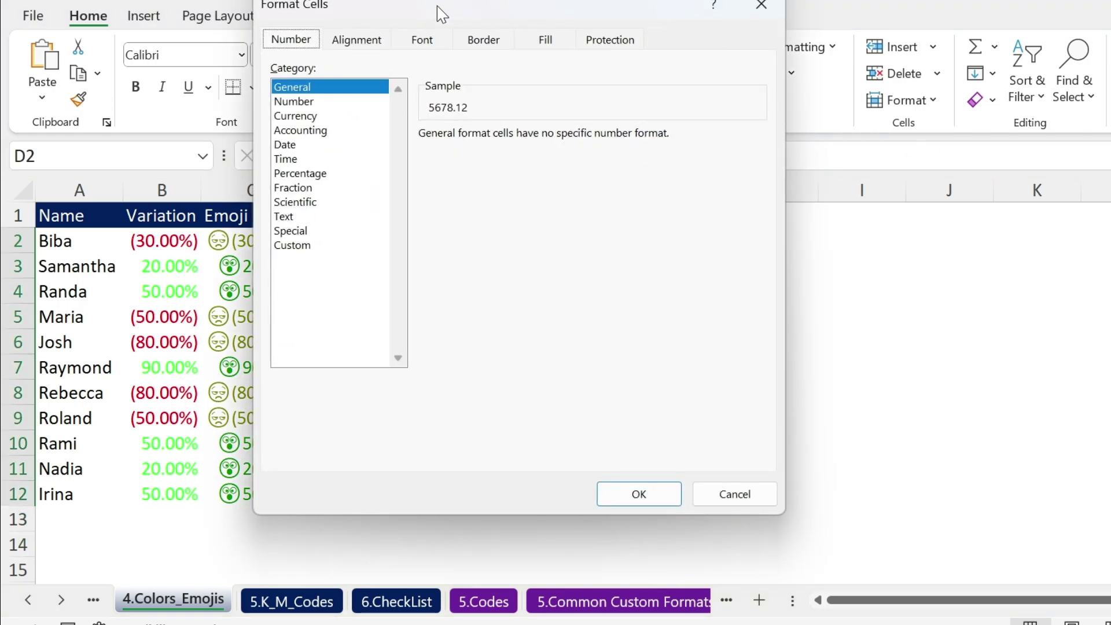
drag(441, 15, 631, 44)
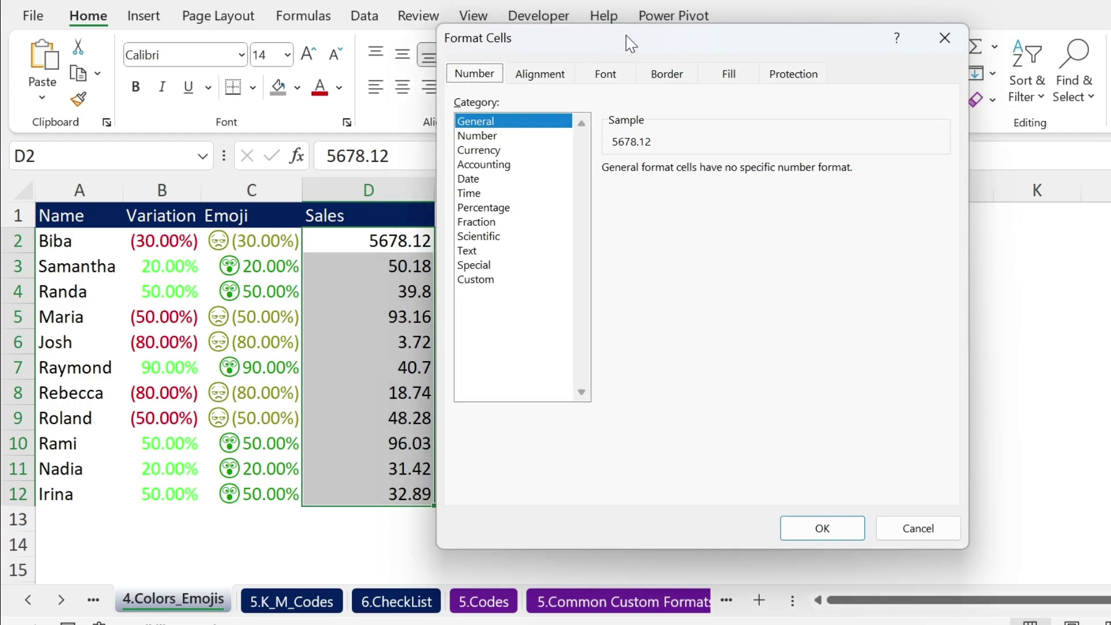
click(479, 280)
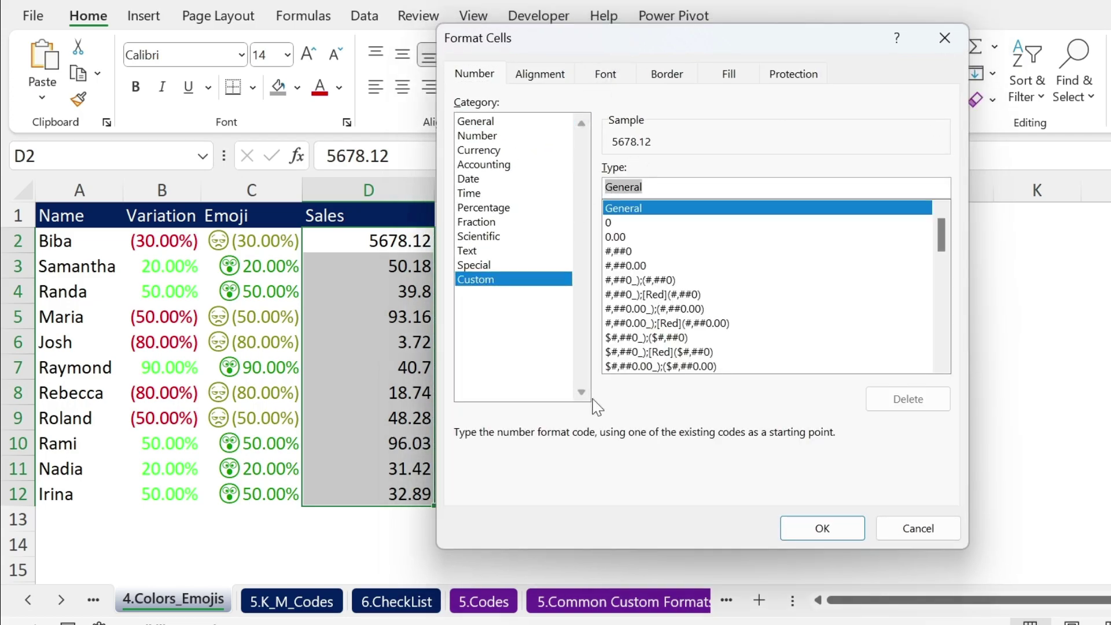
text(#)
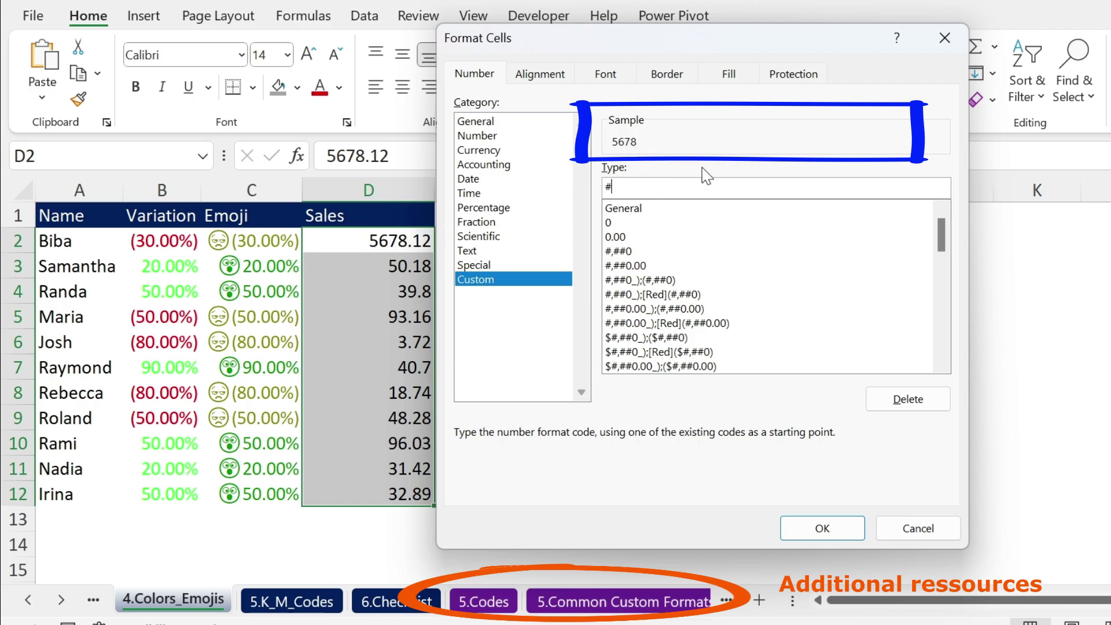
text(#)
text(##)
text(,)
- Replace the code with 00000 to preview 05678, then clear it
key(End)
key(shift+Left)
key(shift+Left)
key(shift+Left)
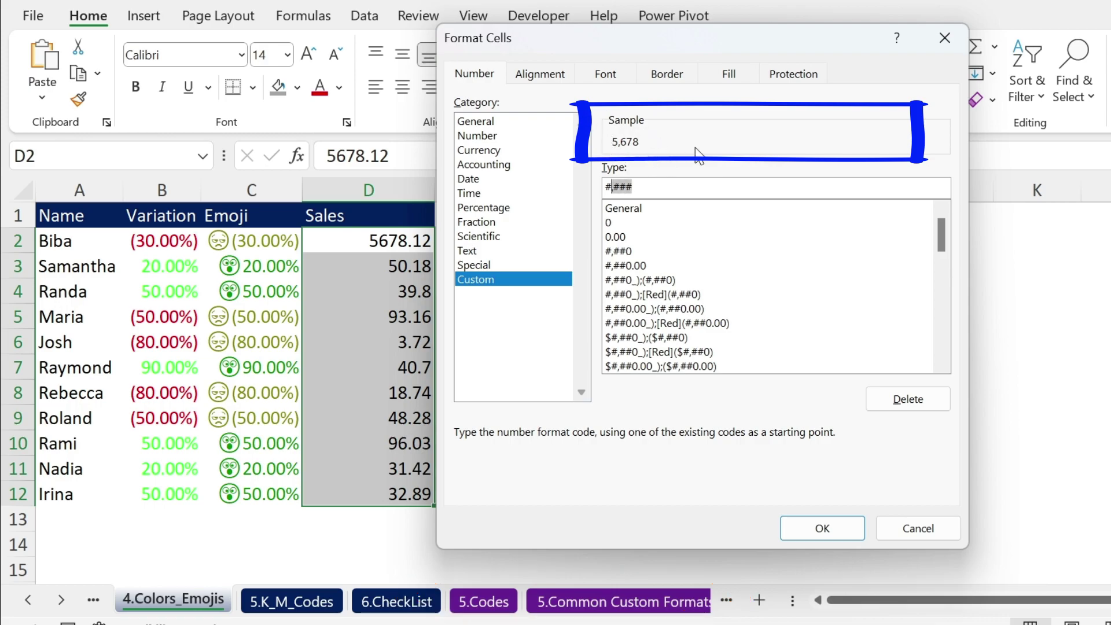
key(shift+Left)
text(0)
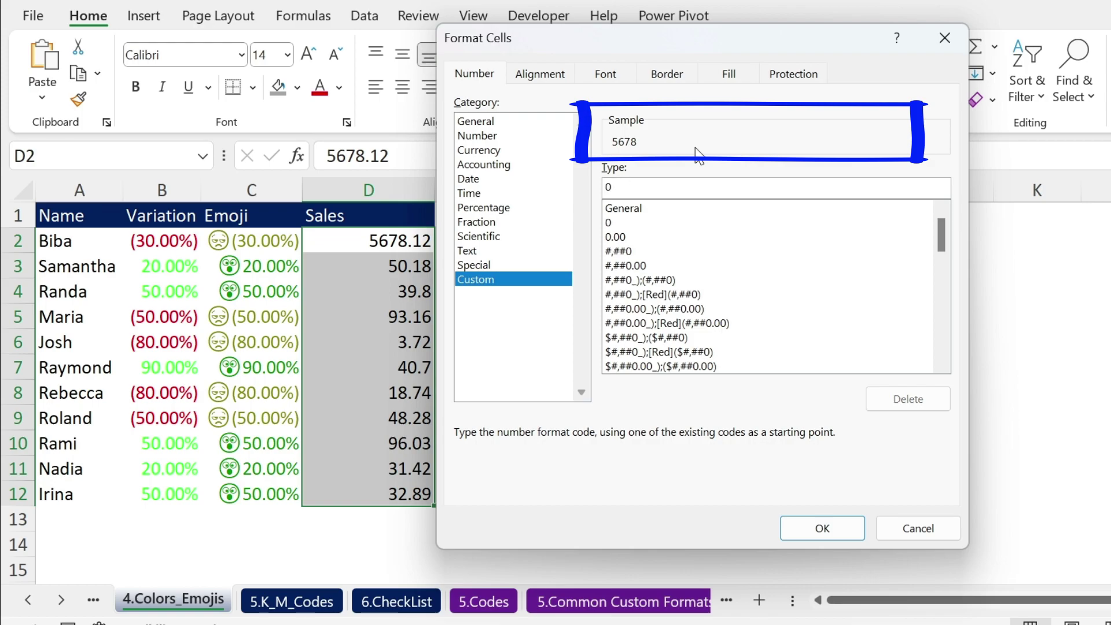
text(0000)
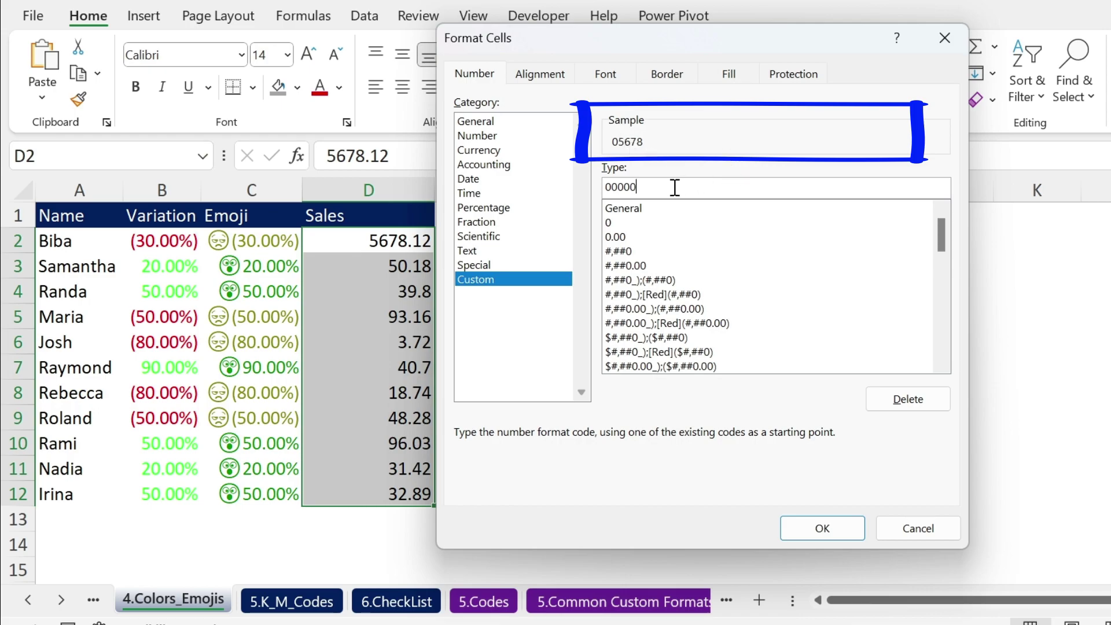
key(BackSpace)
key(BackSpace)
key(BackSpace)
key(BackSpace)
key(BackSpace)
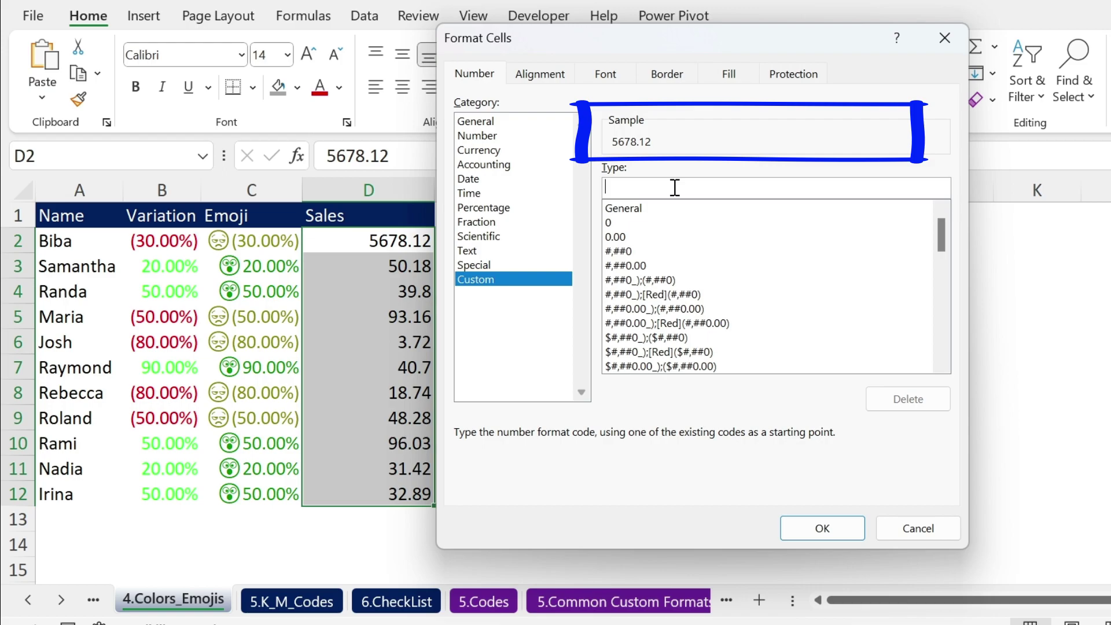
- Try the custom codes #.##, 0.000000 and 0.###### on the Sales values
text(#.##)
key(BackSpace)
key(BackSpace)
key(BackSpace)
text(0.000000)
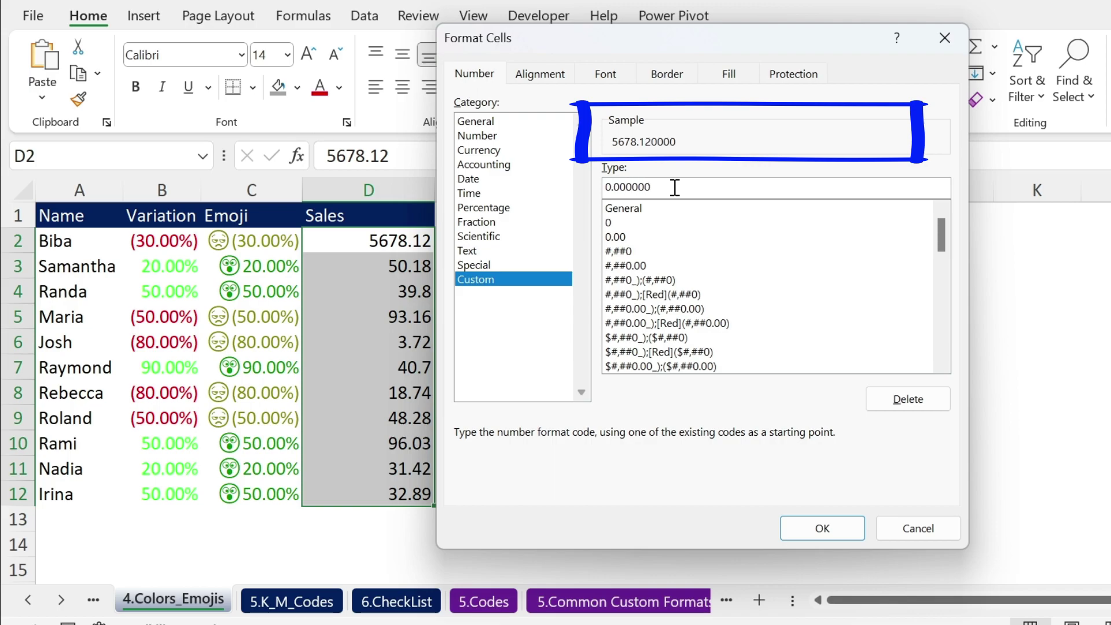
key(BackSpace)
key(BackSpace)
key(BackSpace)
key(BackSpace)
key(BackSpace)
key(BackSpace)
text(######)
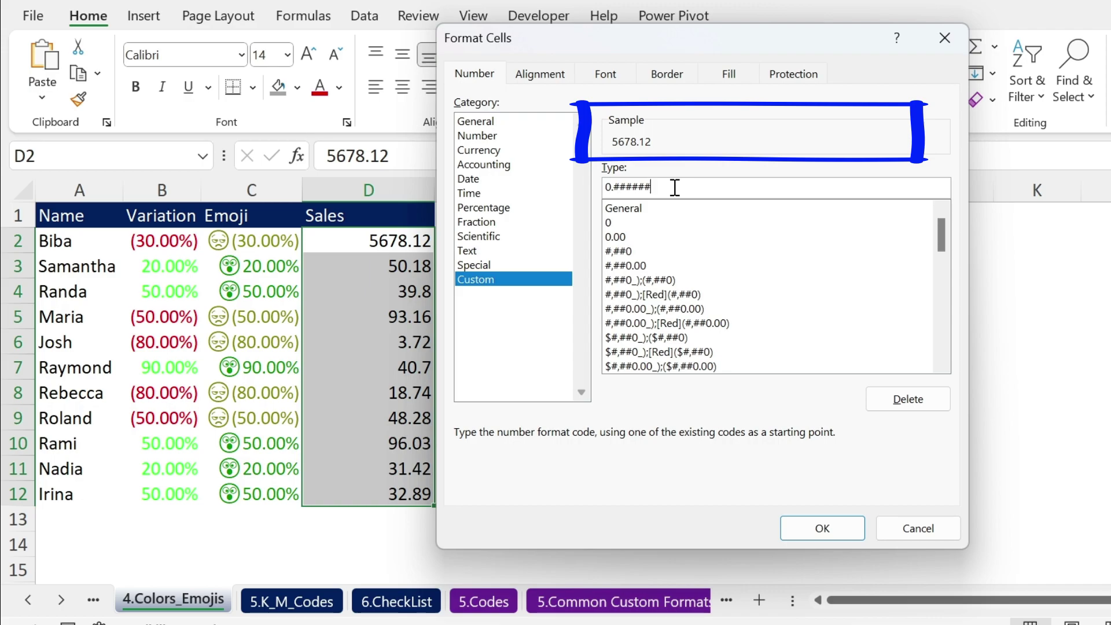
key(BackSpace)
key(BackSpace)
key(BackSpace)
key(BackSpace)
key(BackSpace)
key(BackSpace)
key(BackSpace)
key(BackSpace)
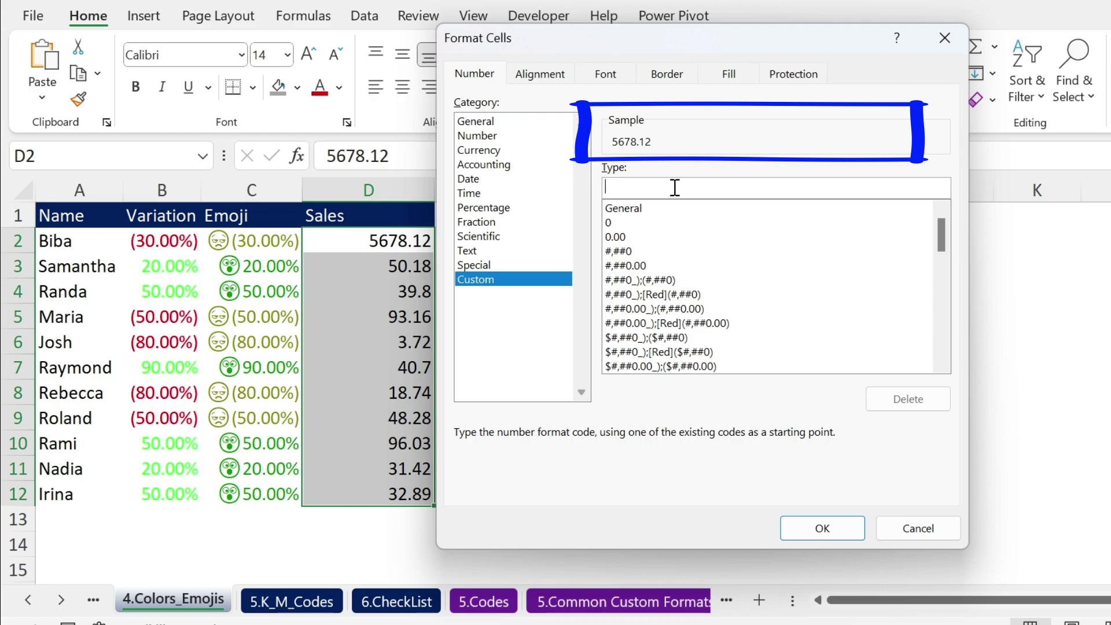
- Apply the aligned-decimals code ????????.????????? to the Sales values
text(???)
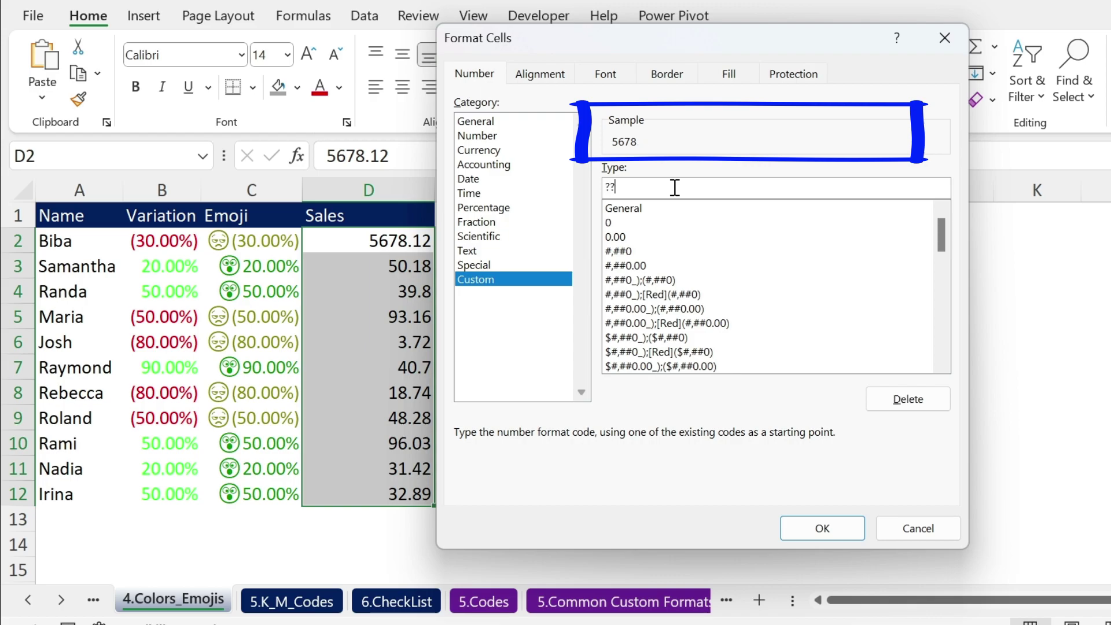
text(?????)
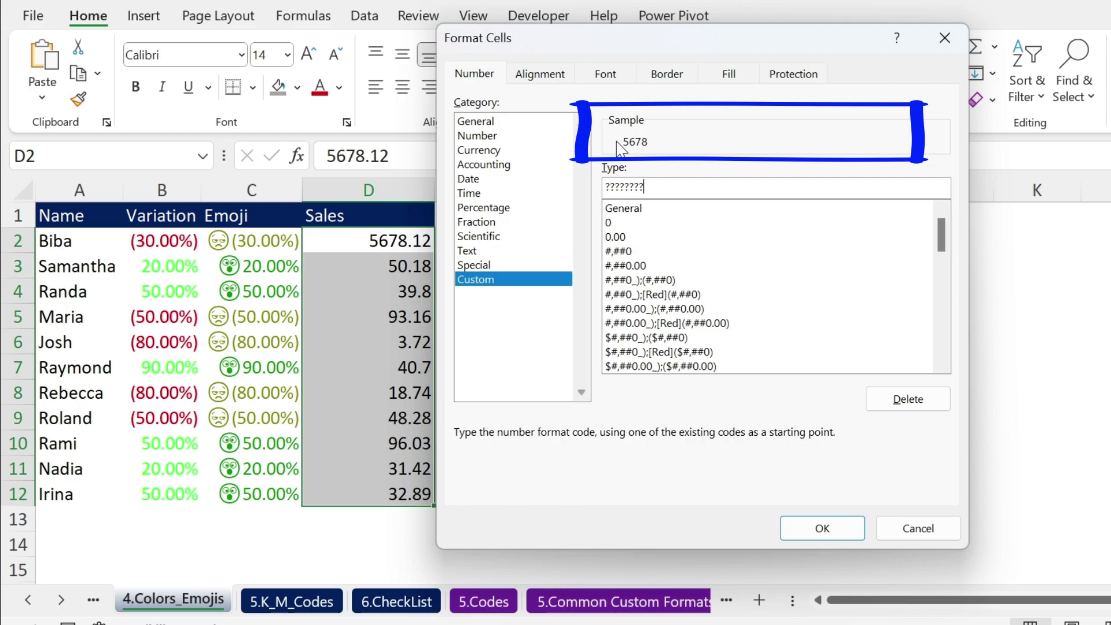
drag(644, 186, 620, 187)
click(660, 186)
text(.??)
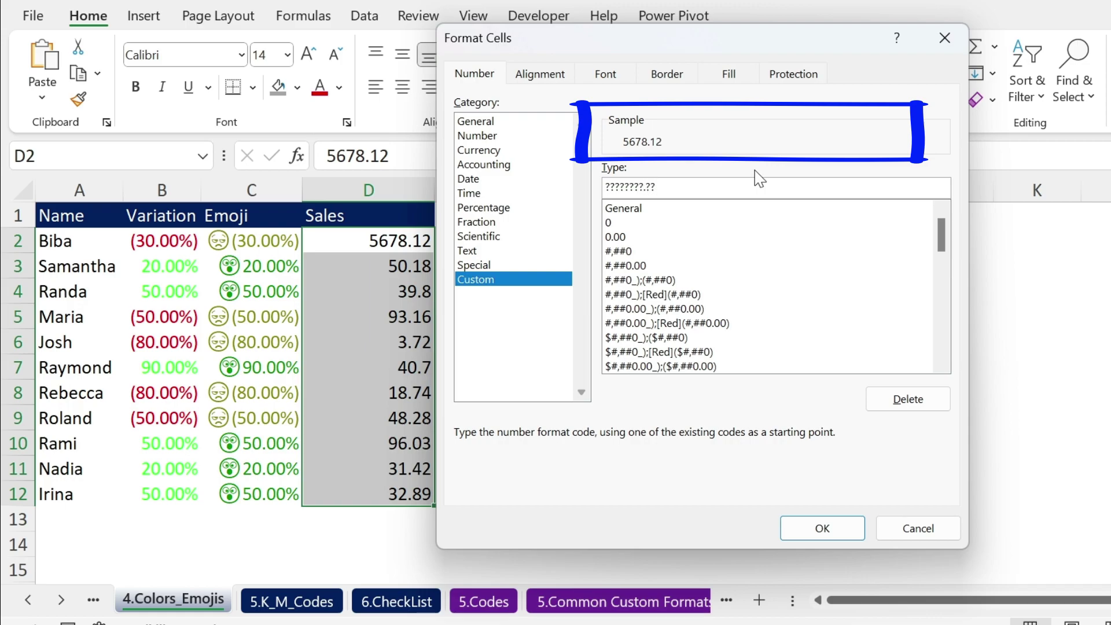
text(???????)
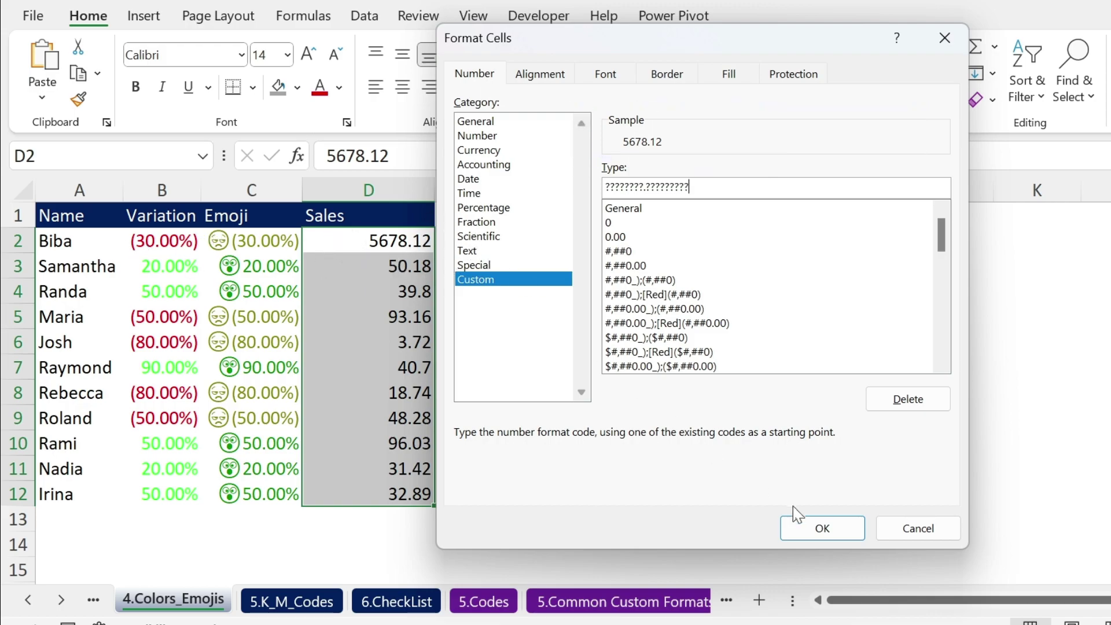
click(848, 525)
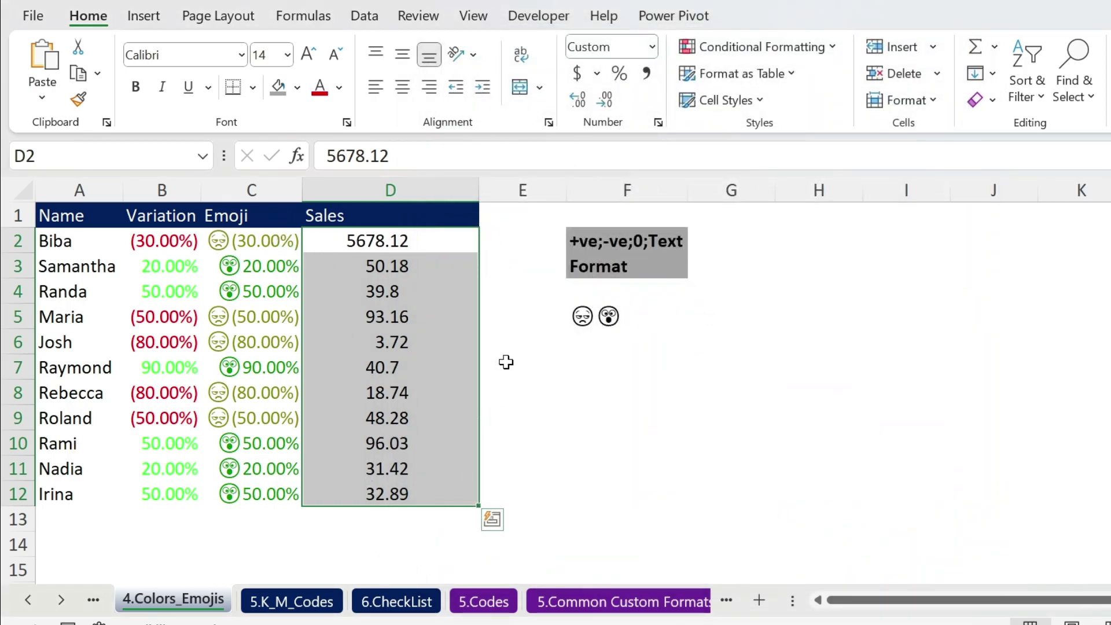
- Replace the Sales format with #,###.0 so 5678.12 shows as 5,678.1
click(658, 122)
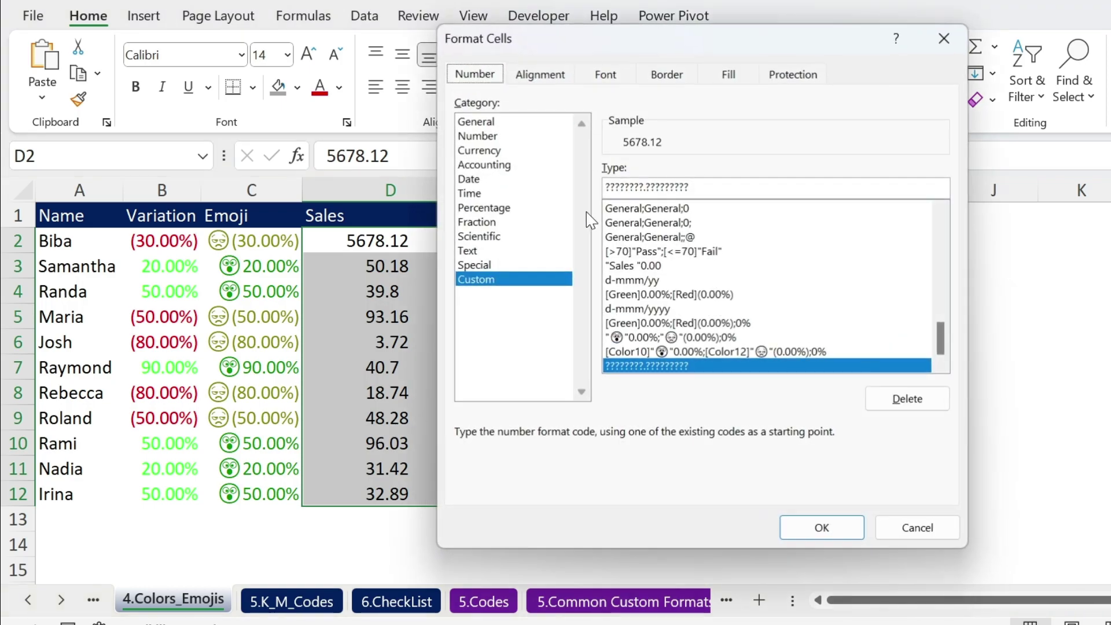
double_click(689, 187)
text(#,)
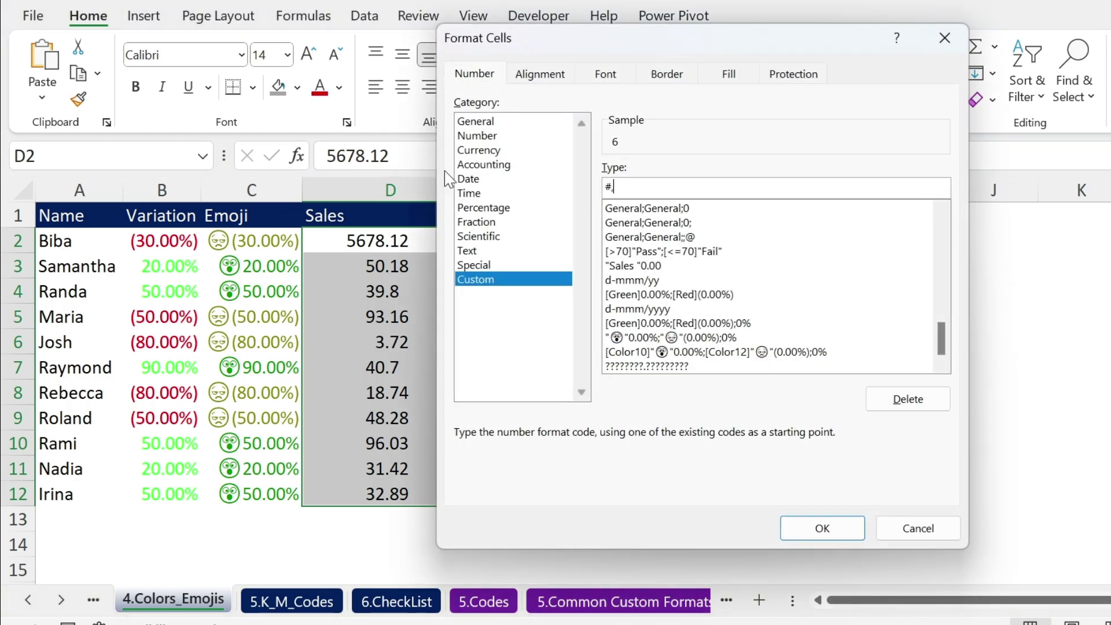
text(###.0)
click(821, 527)
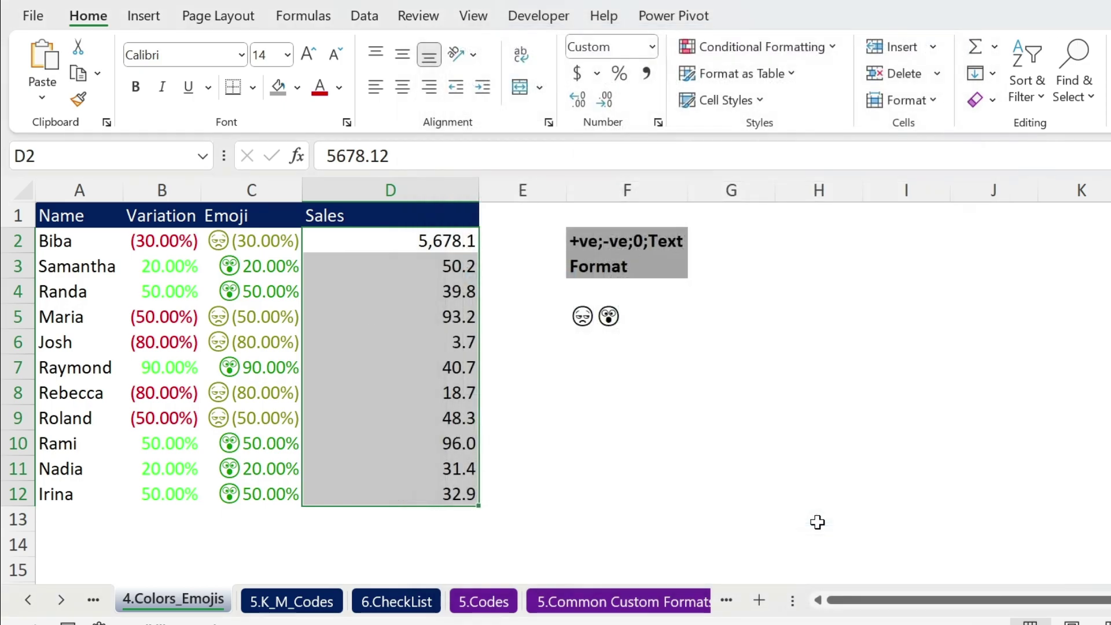
- On 5.K_M_Codes, format Population 2023 in C2:C11 with #,.0 to show thousands
click(292, 601)
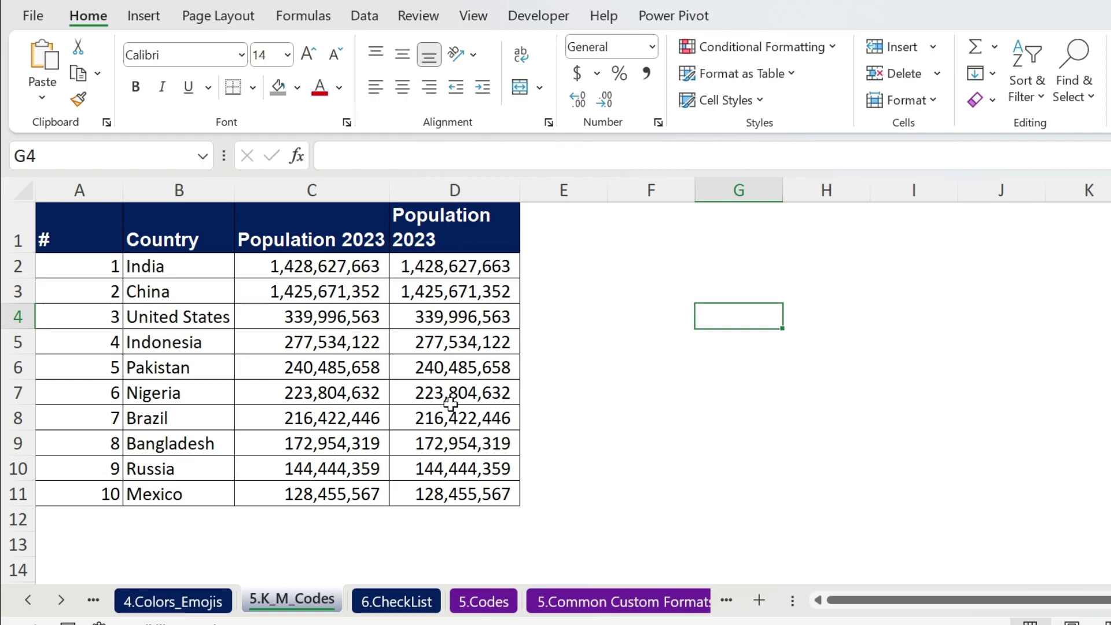
click(326, 264)
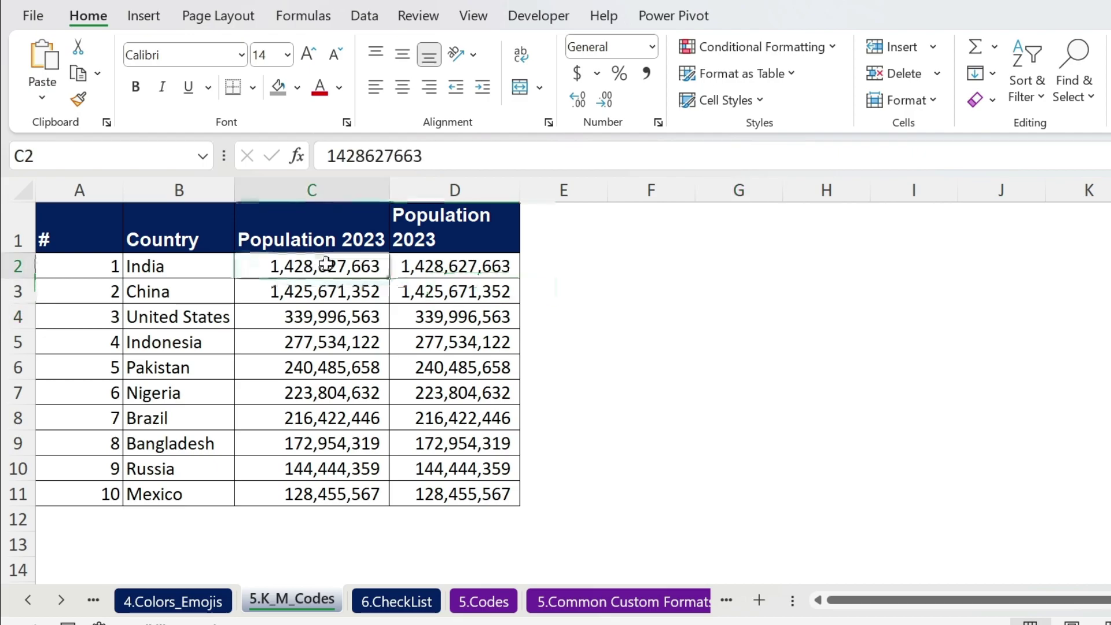
drag(326, 264, 338, 448)
key(ctrl+v)
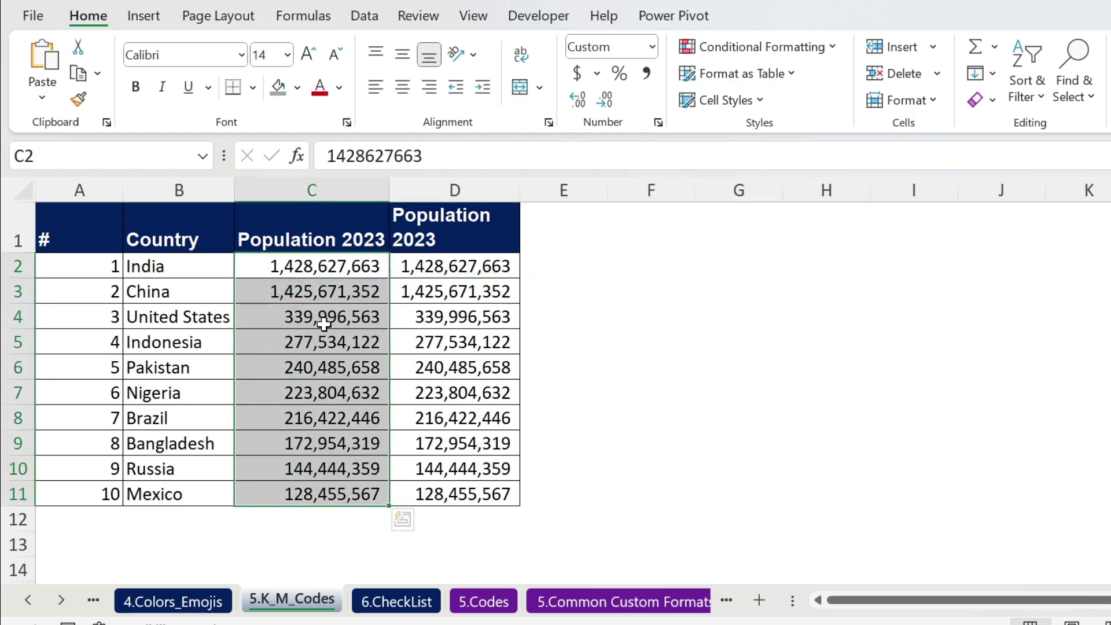
click(658, 122)
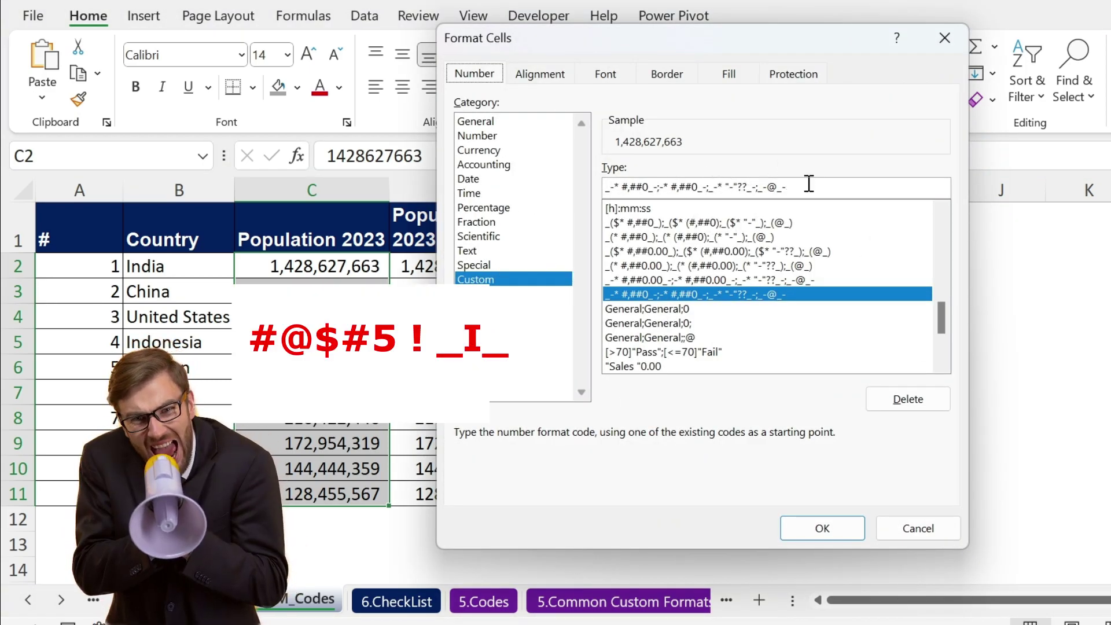
drag(804, 187, 606, 187)
key(BackSpace)
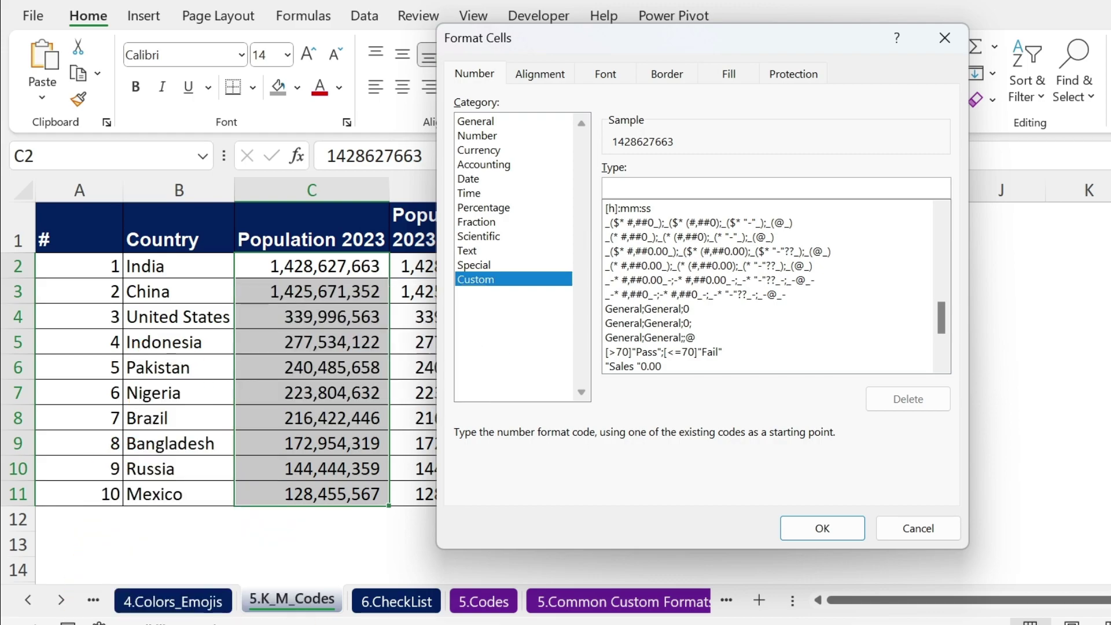
text(#,.)
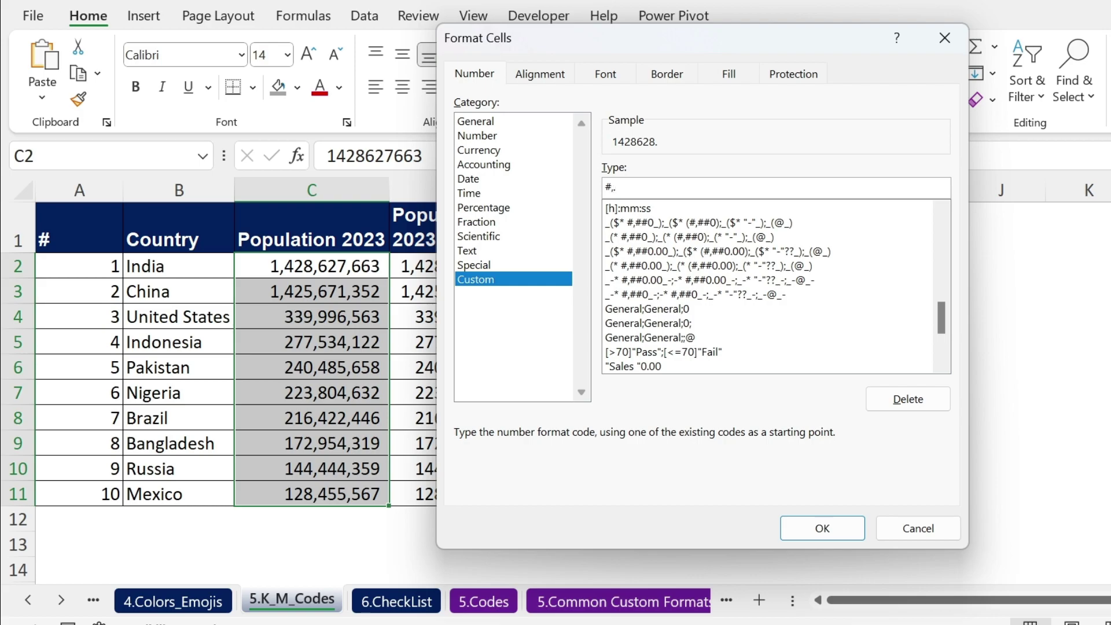
text(0)
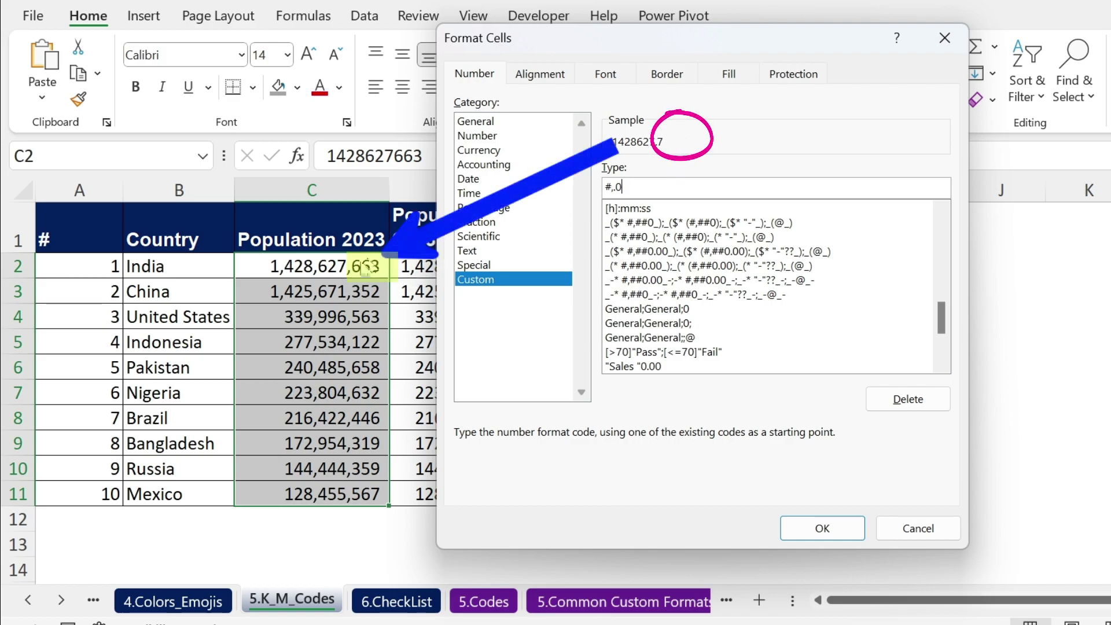
click(819, 528)
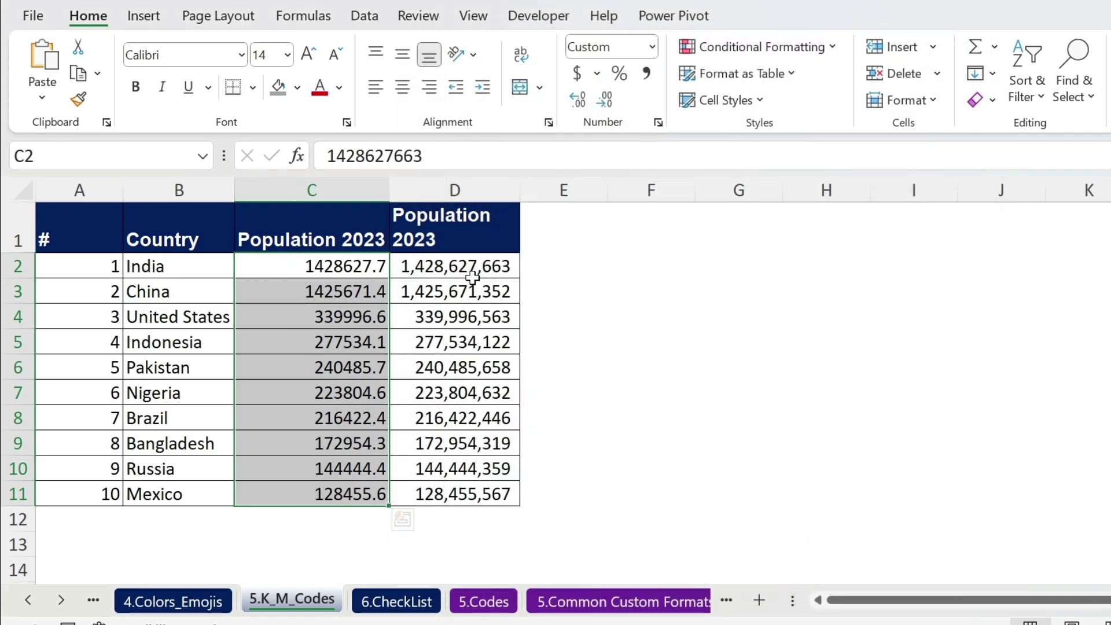
- Give D2:D11 the custom format #,,.0 so India's population reads 1428.6
click(458, 267)
drag(458, 267, 455, 493)
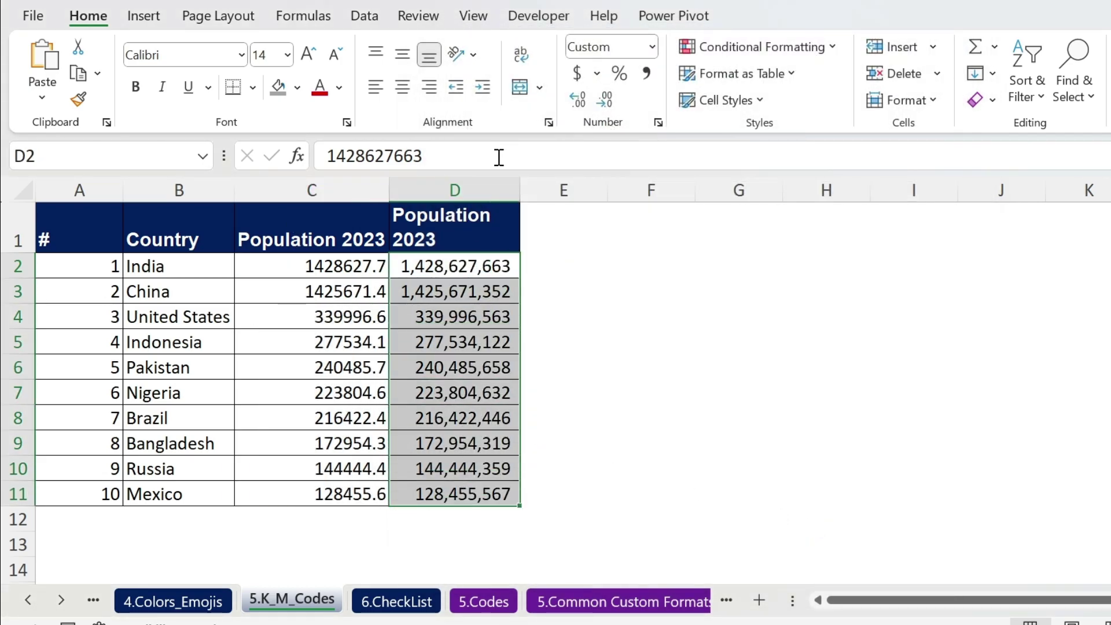
click(658, 123)
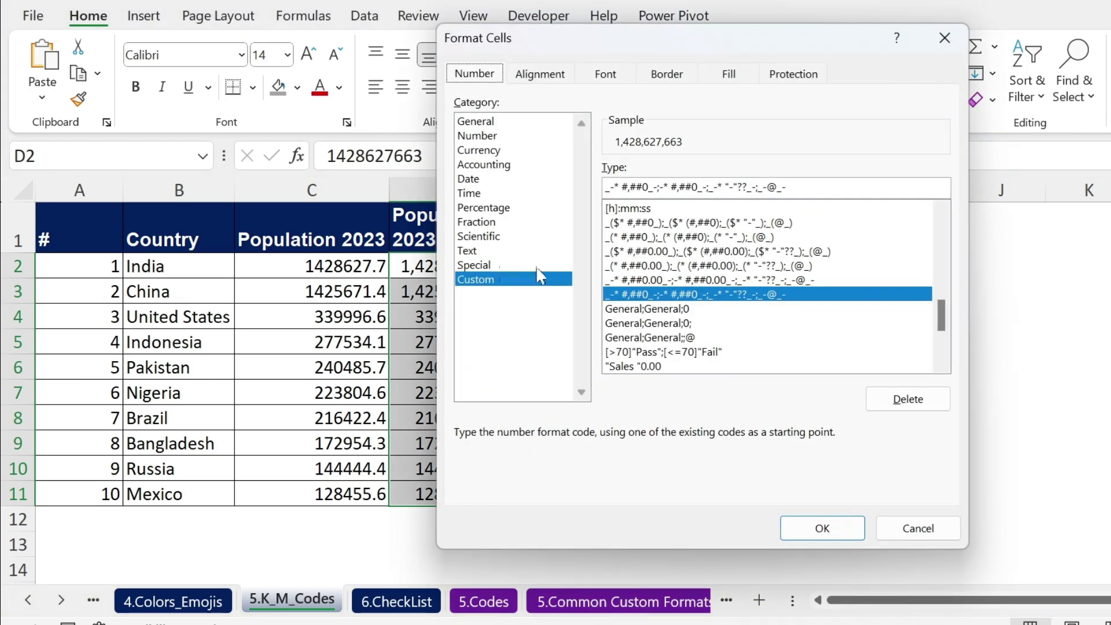
drag(780, 185, 402, 169)
text(#,,.0)
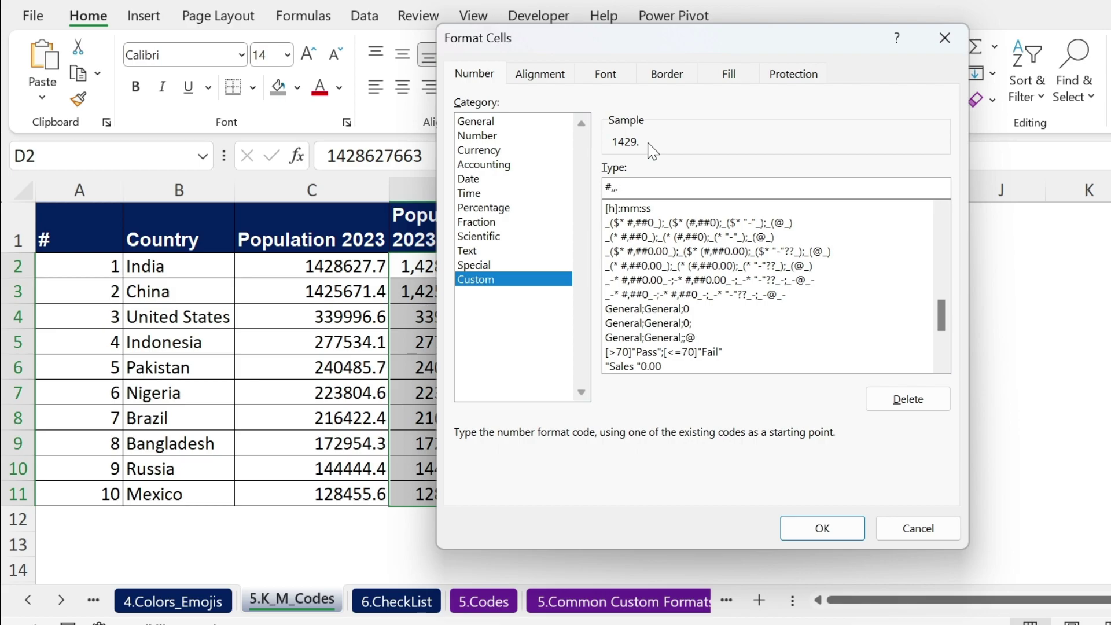
click(831, 529)
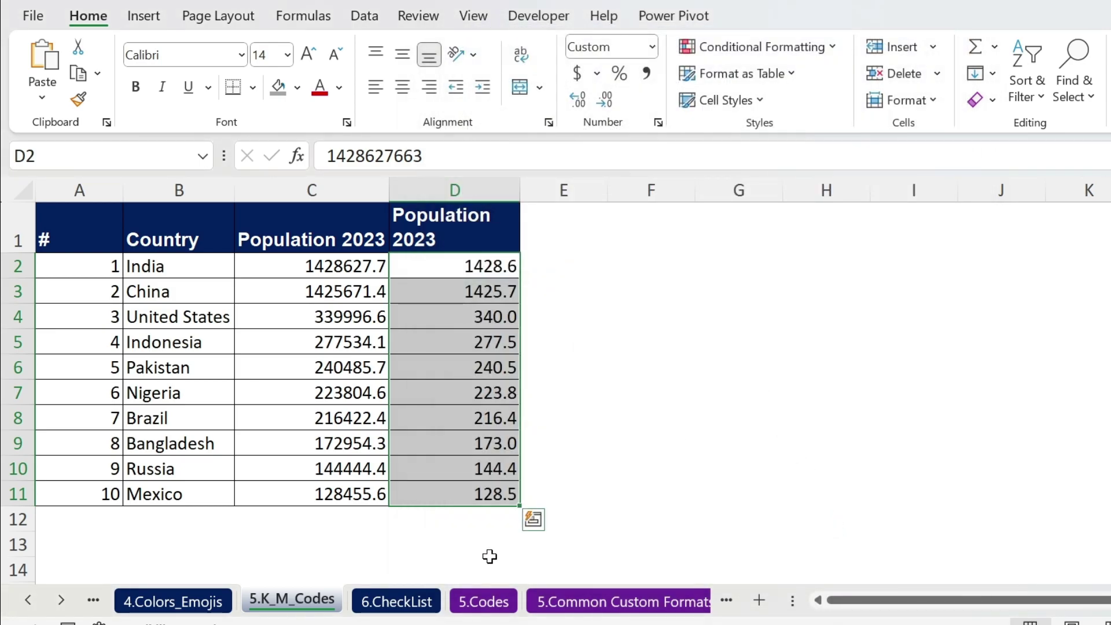
- On 6.CheckList, copy the ✔ symbol from G2 and select the to-do items A2:A6
click(367, 602)
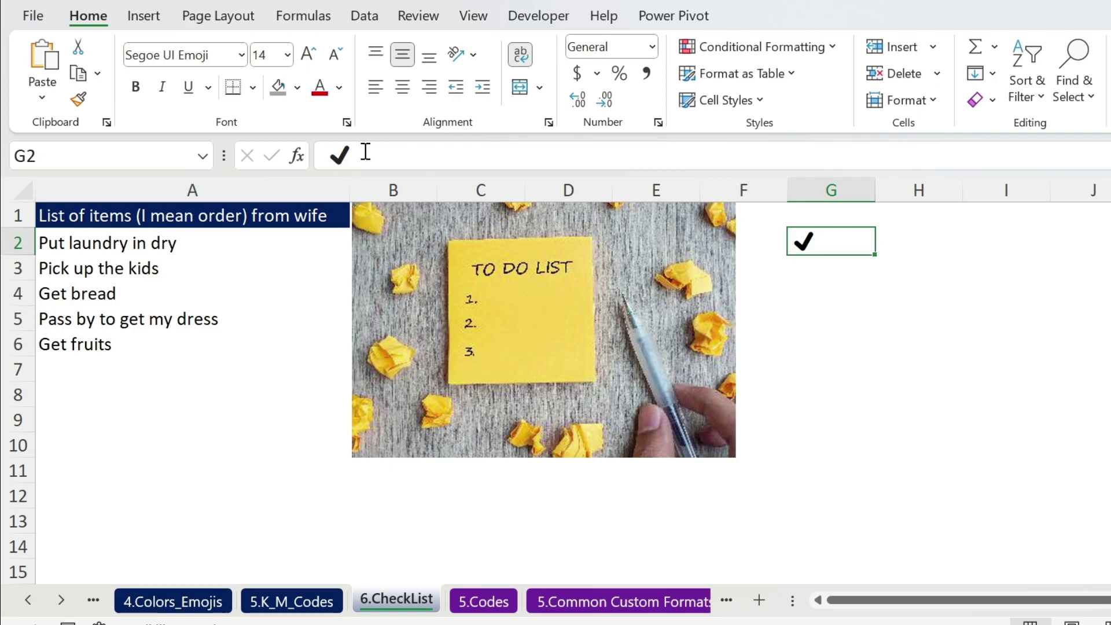
double_click(338, 155)
key(ctrl+c)
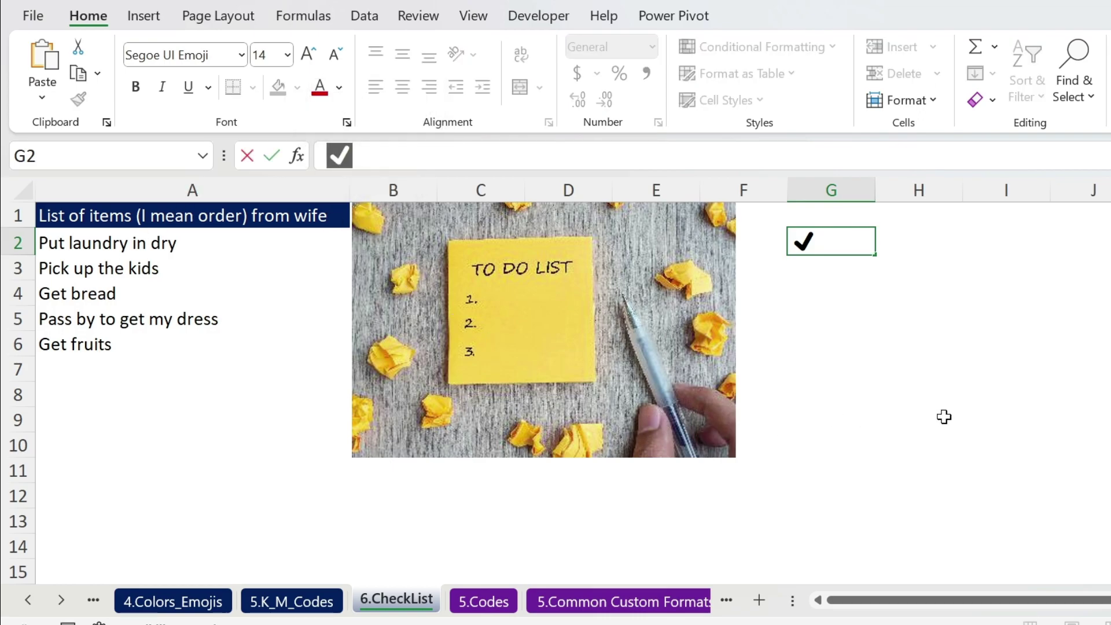
key(Escape)
drag(137, 244, 139, 345)
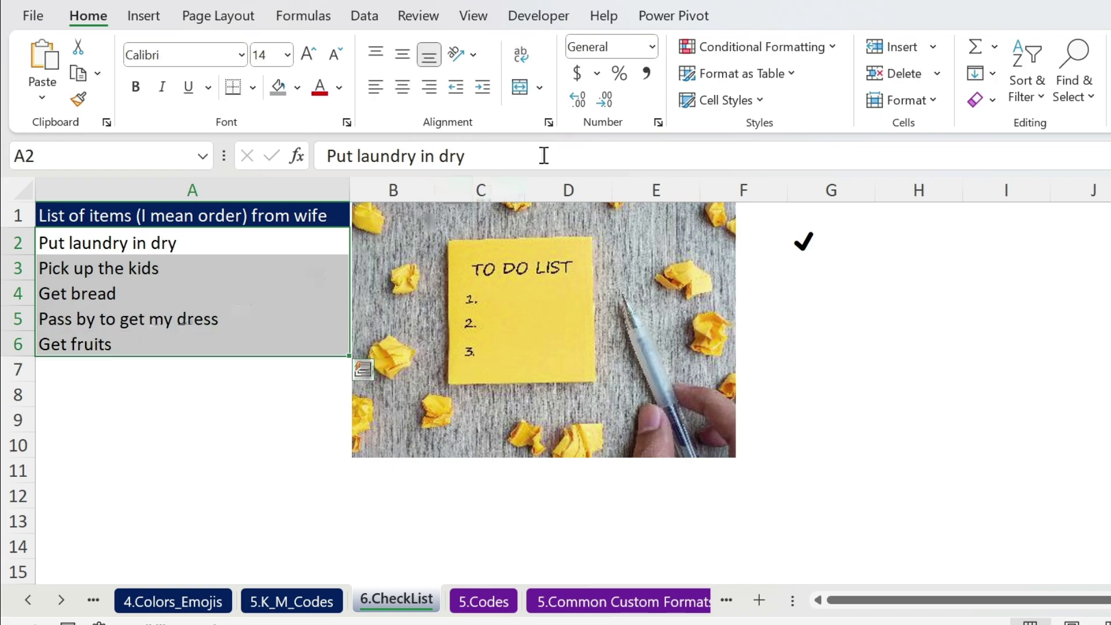
- Apply the custom format ✔ @ to the to-do items
click(659, 122)
click(479, 279)
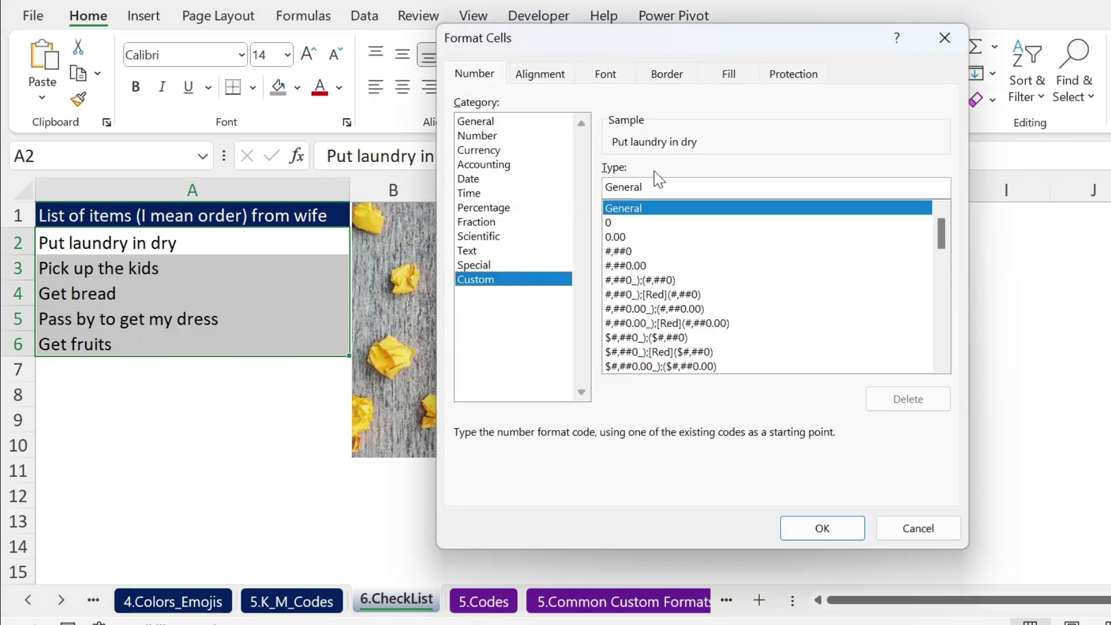
key(ctrl+v)
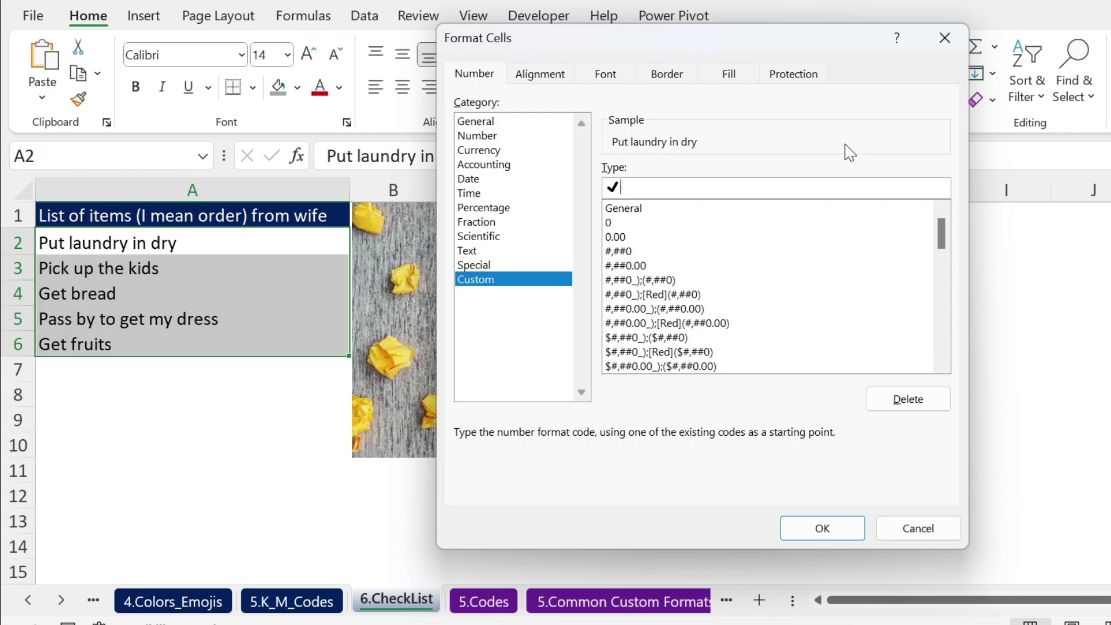
text(@)
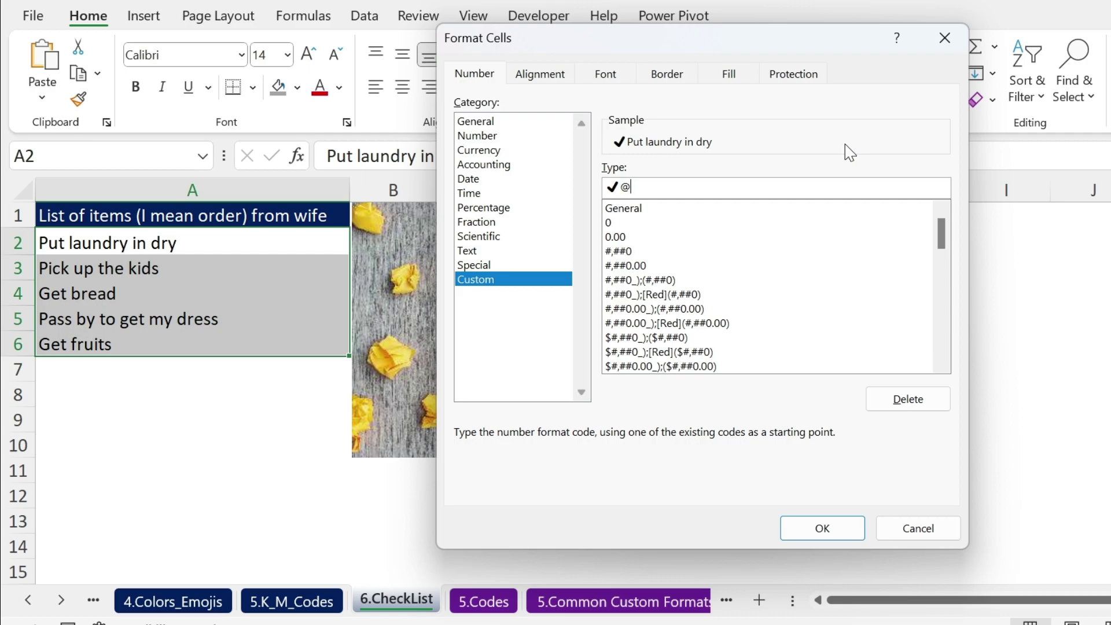
click(823, 527)
click(226, 448)
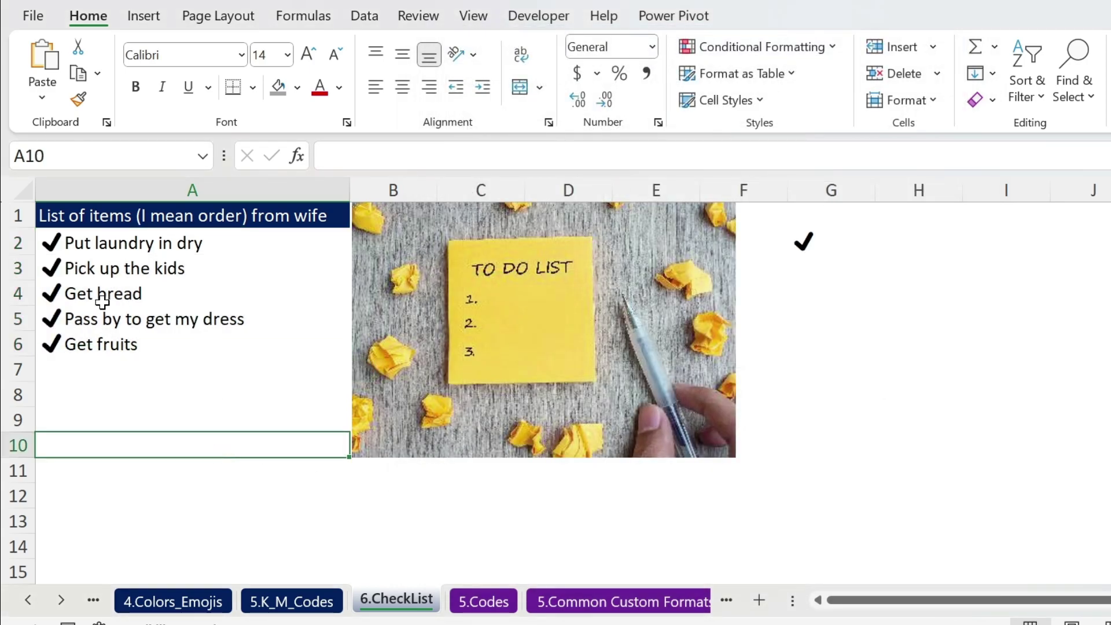